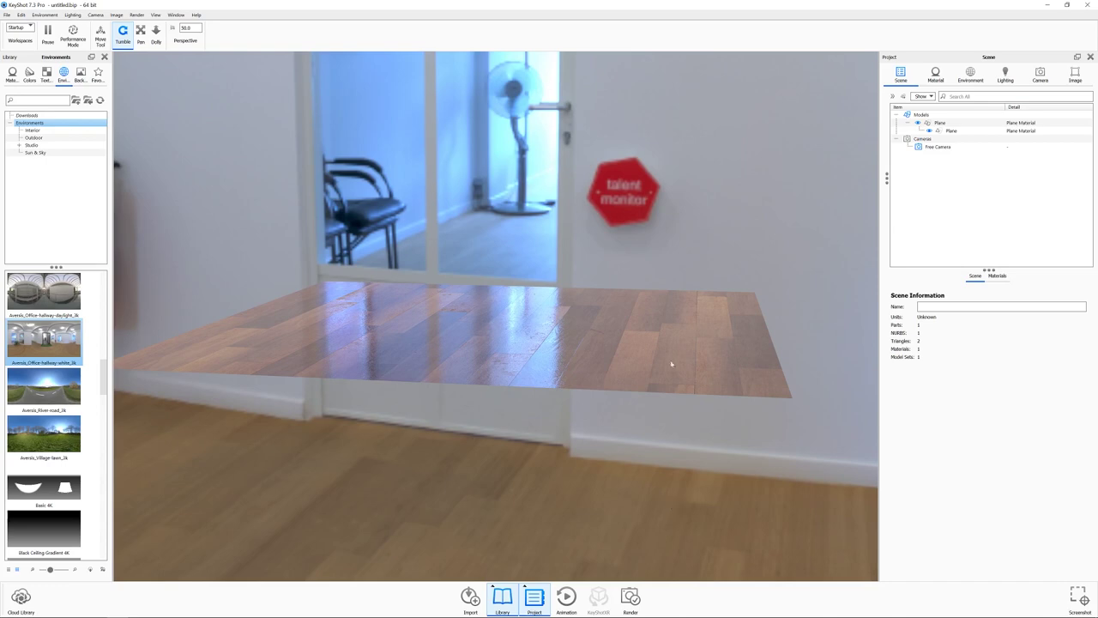
Show Plane Material's texture settings, with wood diffuse and bump maps in the Advanced material
click(935, 76)
click(699, 255)
click(935, 75)
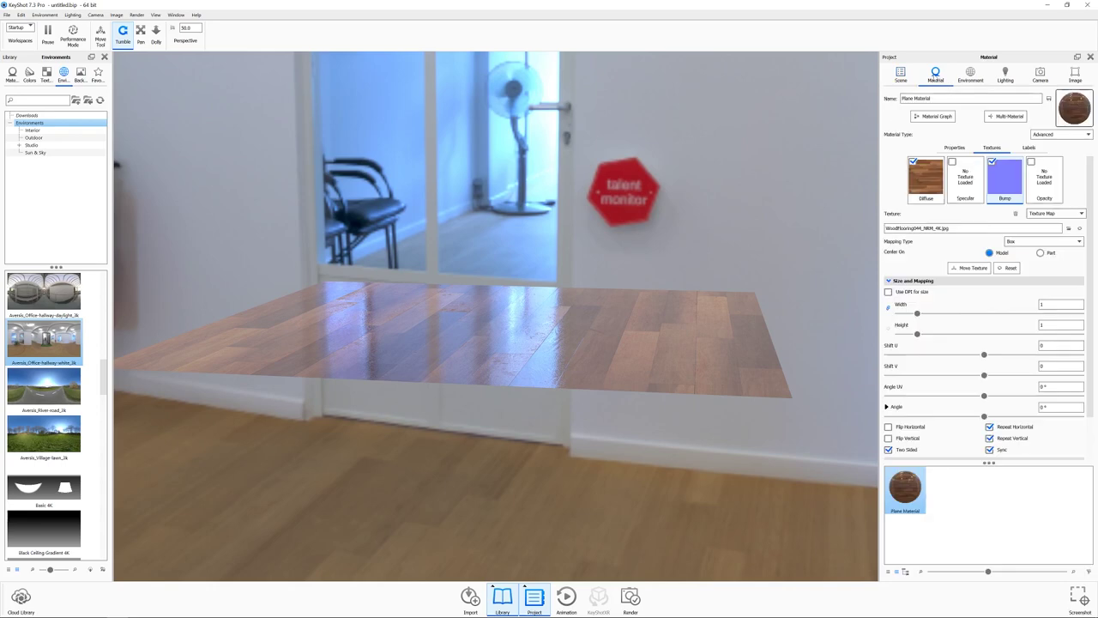
In the Material Graph, move the Advanced node right with both Color Invert nodes beside it
click(935, 119)
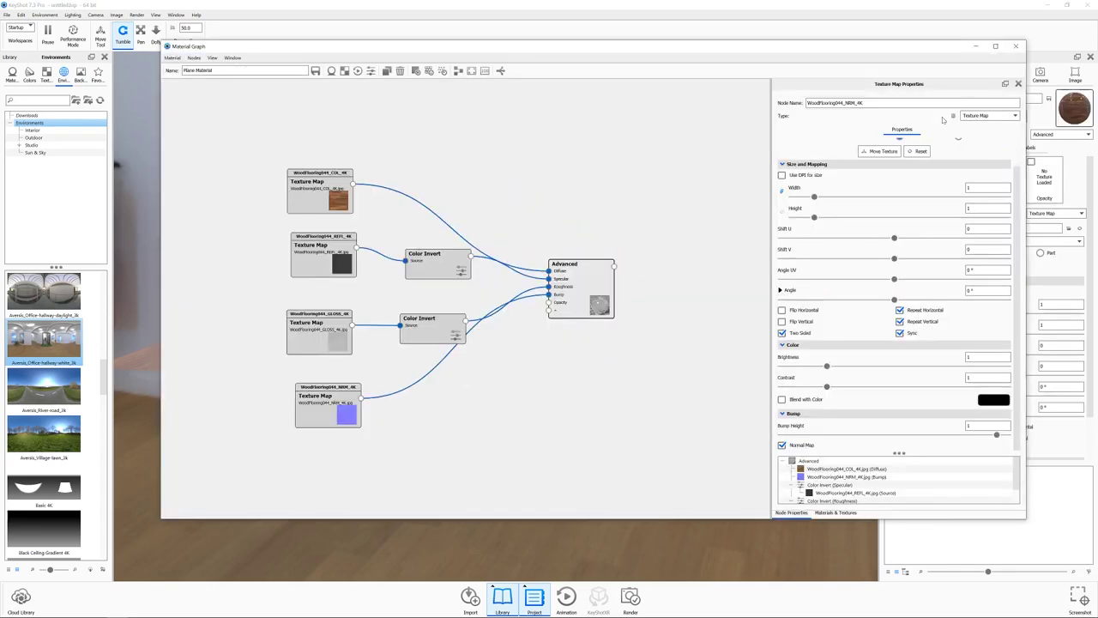
drag(583, 281, 684, 275)
drag(444, 267, 564, 261)
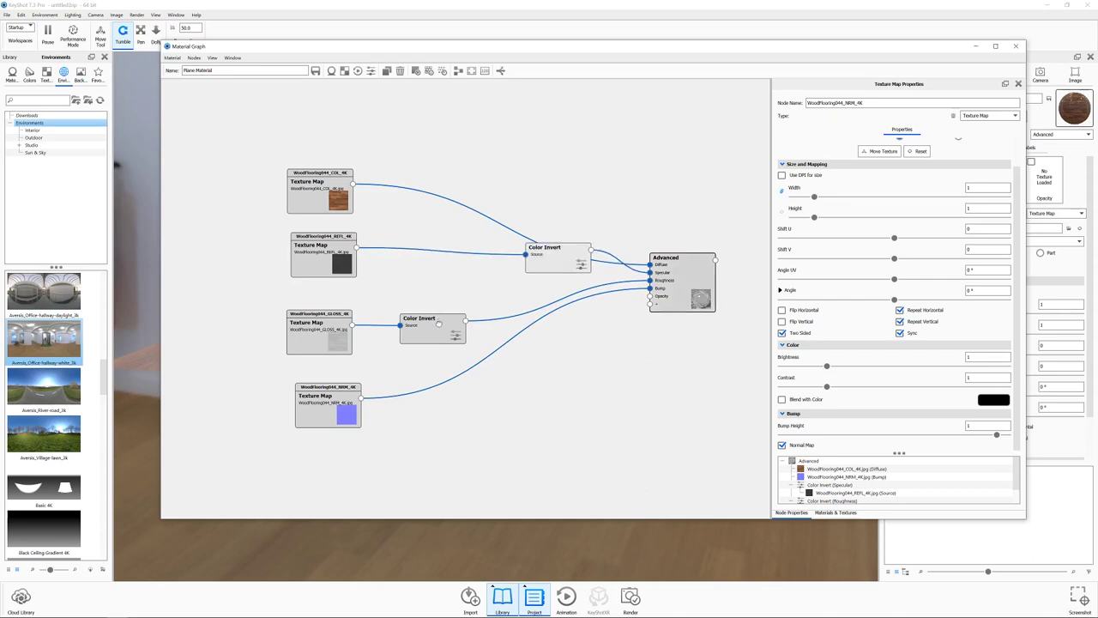
drag(441, 317, 562, 294)
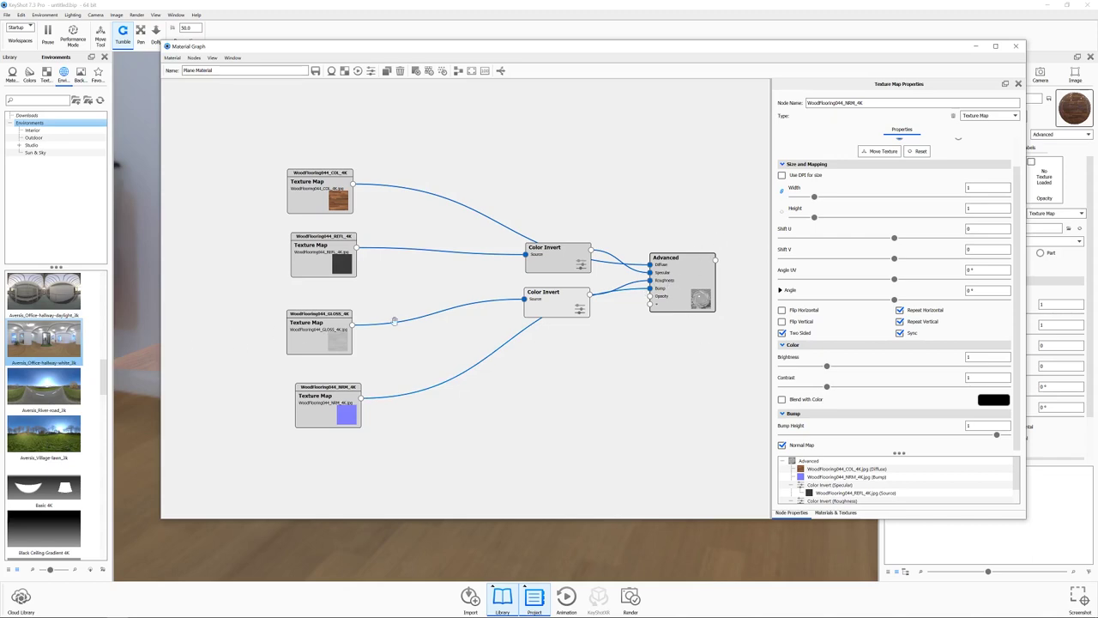
Inspect the settings of the GLOSS texture map and the NRM bump map
click(319, 333)
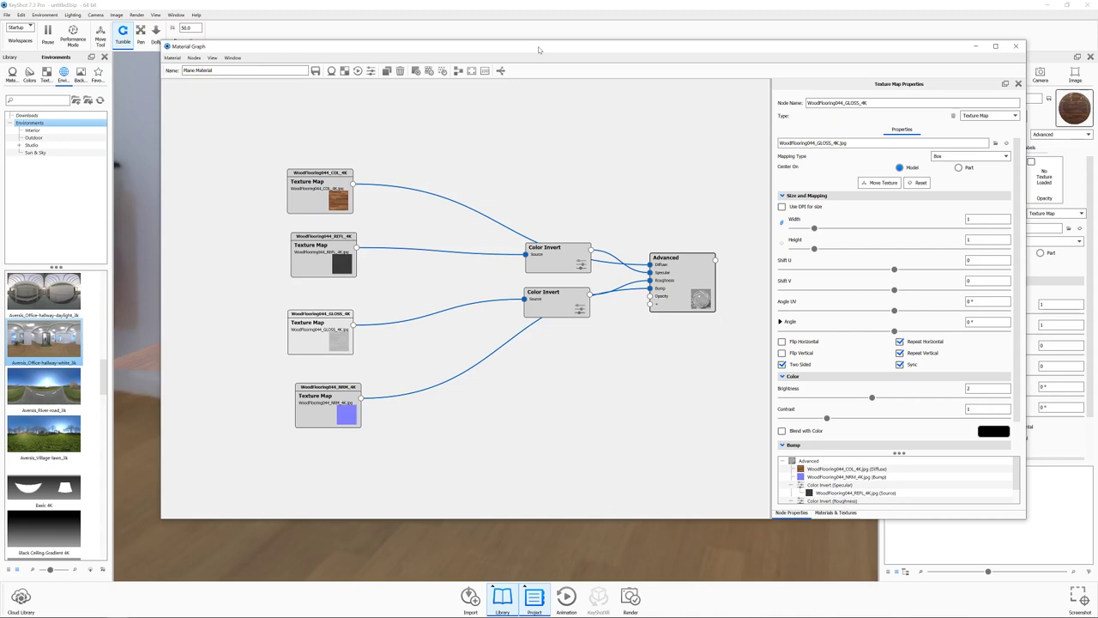
click(314, 415)
click(782, 444)
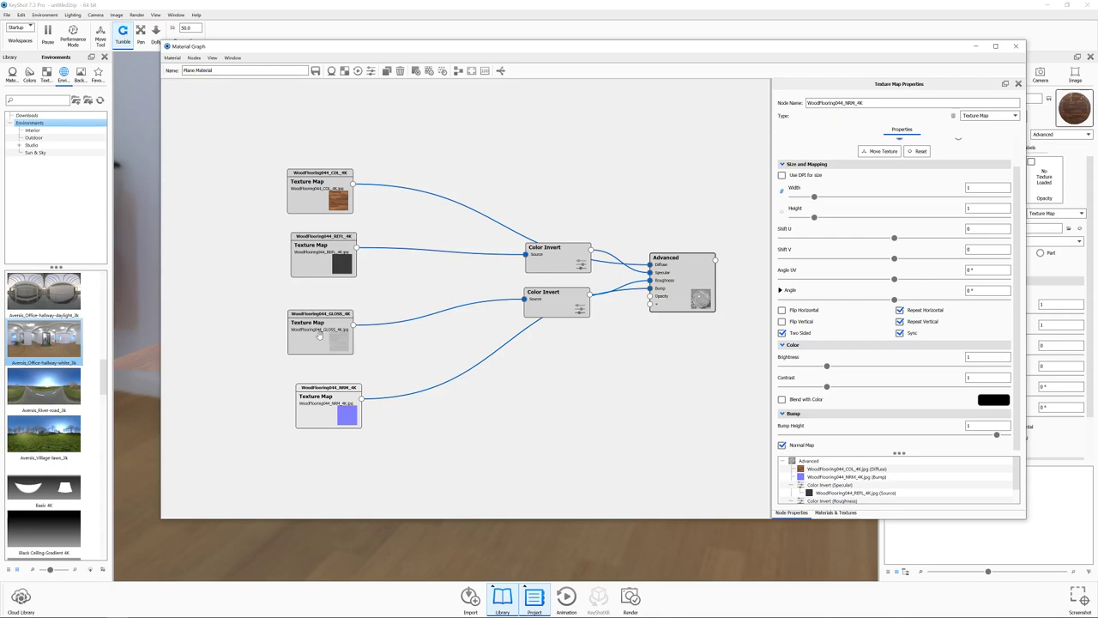
Stack COL, REFL and GLOSS top-left with their Color Inverts, and NRM bottom-left
drag(314, 197, 230, 118)
drag(292, 254, 222, 155)
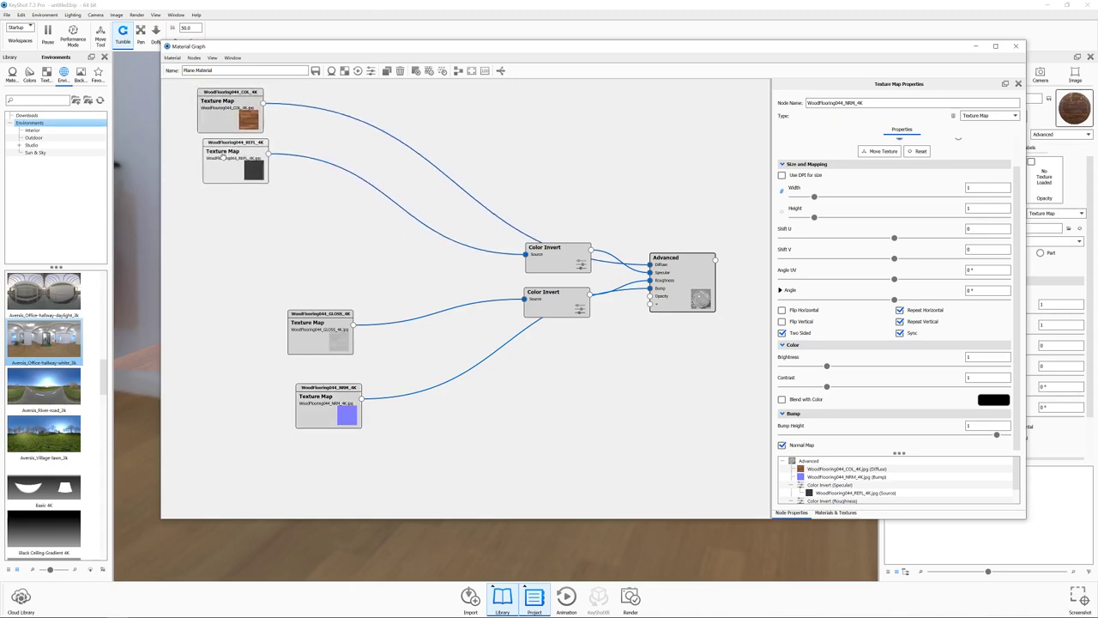
drag(557, 258, 329, 160)
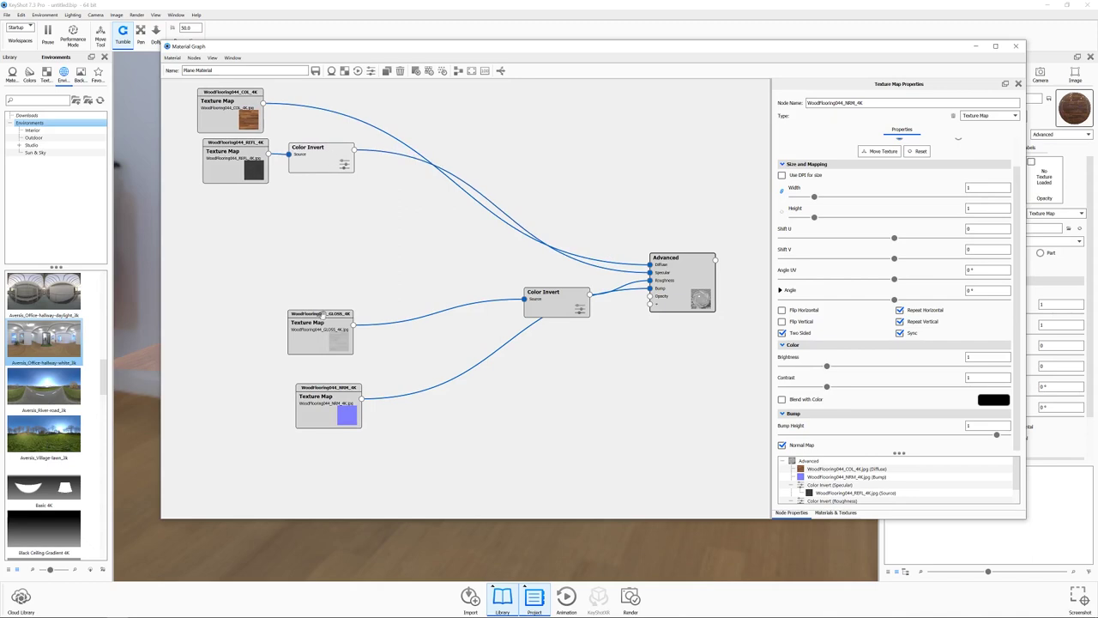
drag(323, 313, 234, 200)
drag(542, 303, 314, 213)
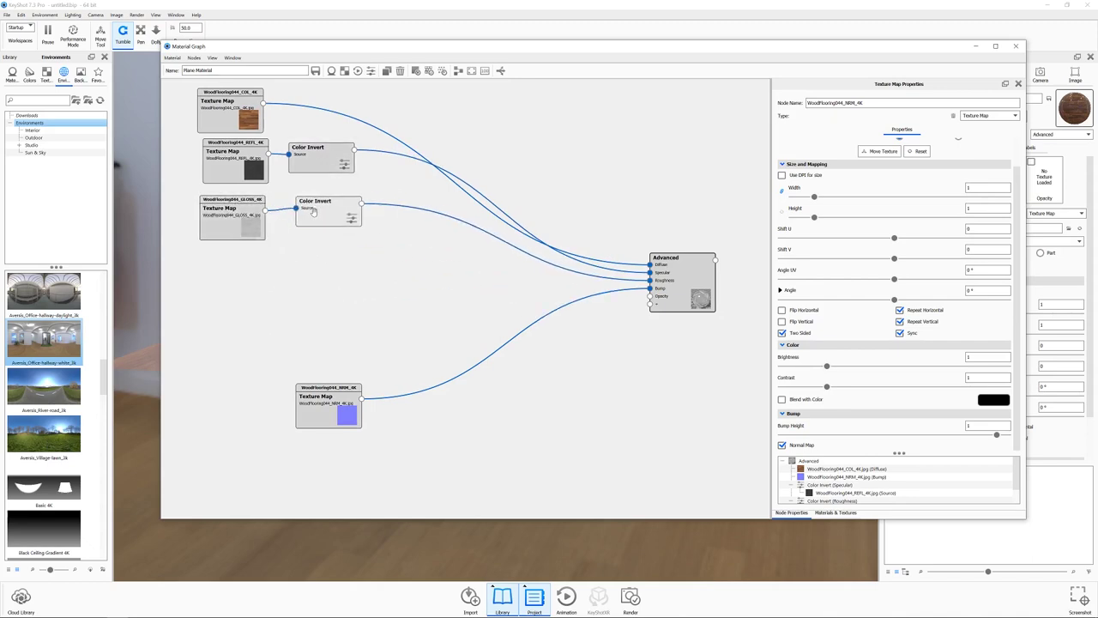
drag(324, 400, 229, 476)
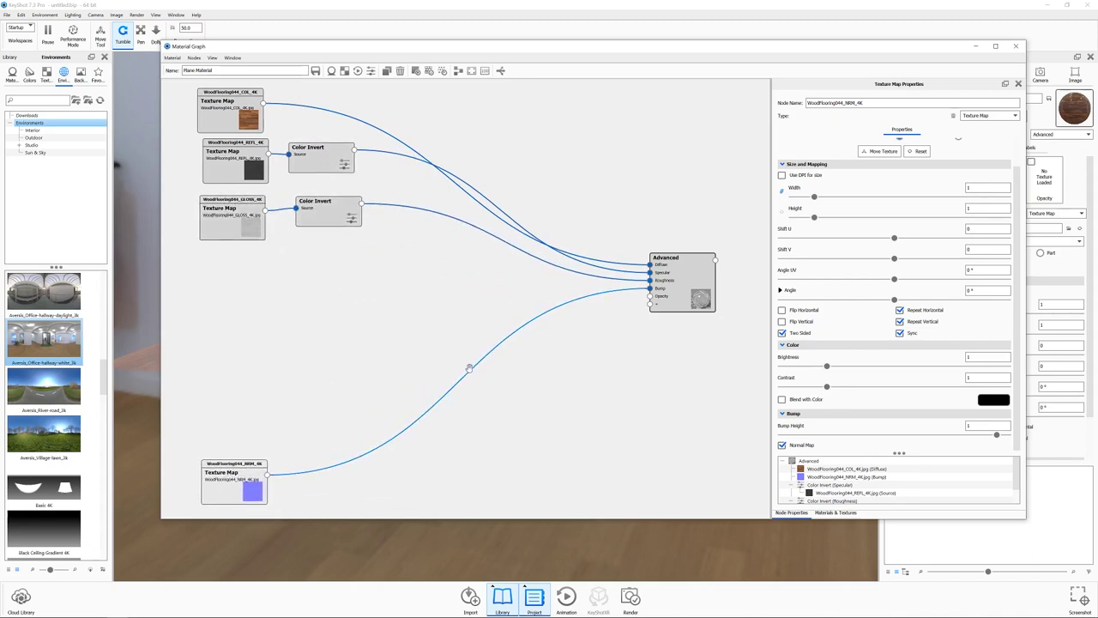
Add a new empty Texture Map node from Textures and show its settings
right_click(221, 296)
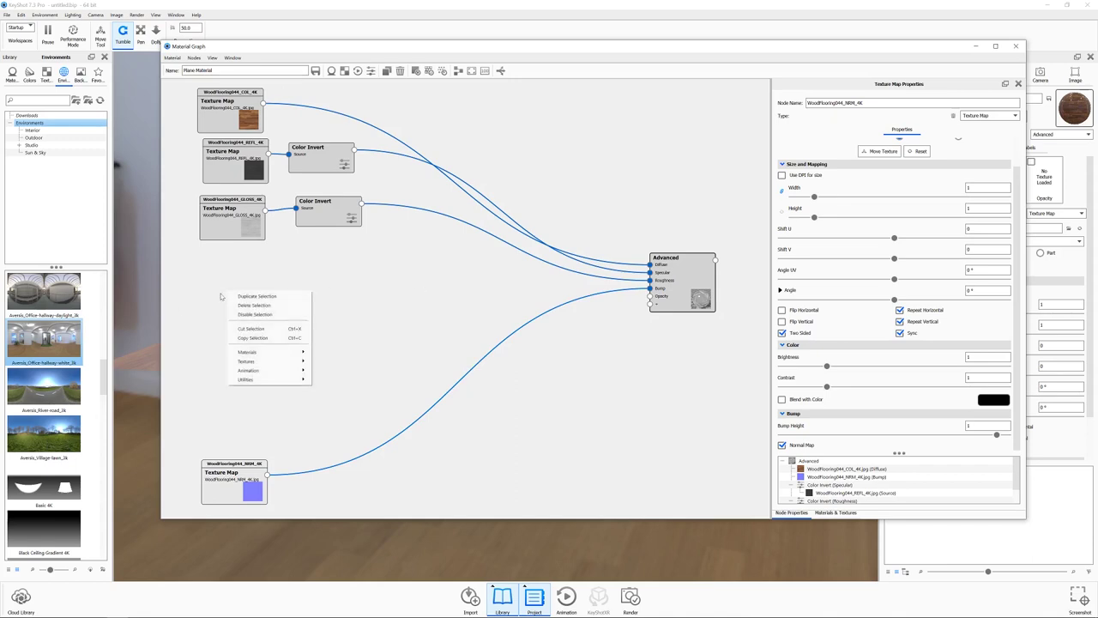
mouse_move(283, 361)
click(340, 361)
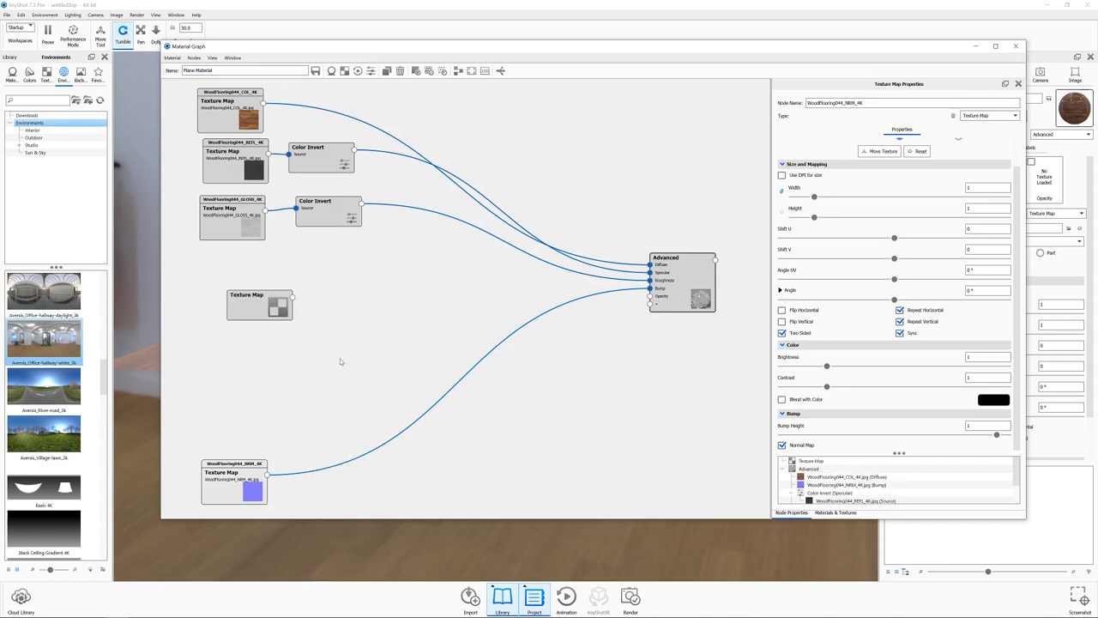
click(269, 307)
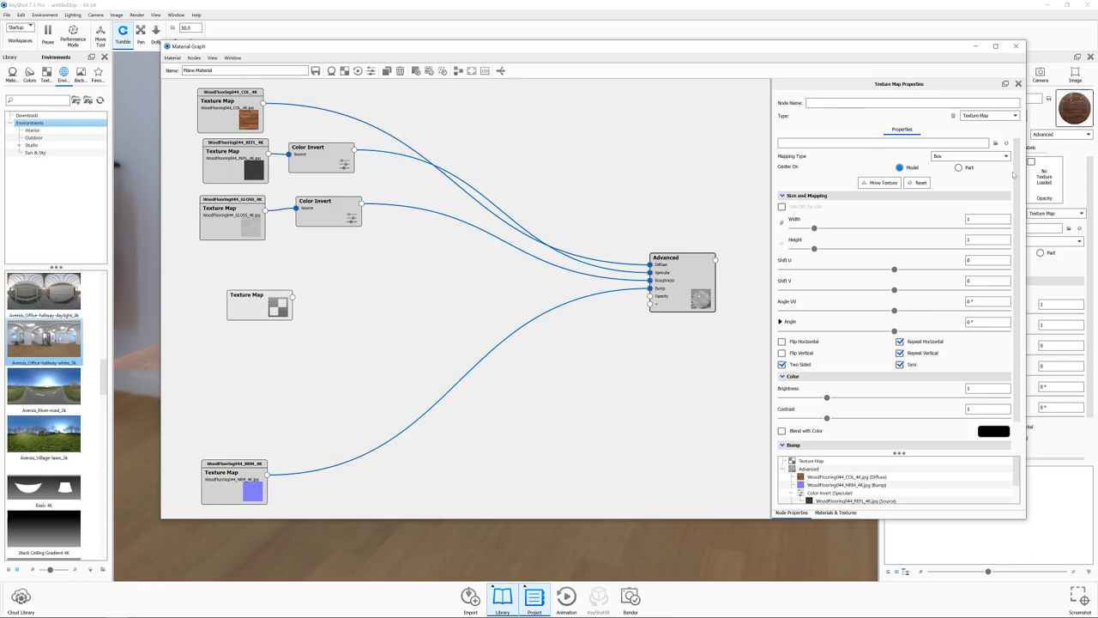
Load FloorSmudgesMedium001_OVERLAY_VAR1_3K.jpg from Materials > FloorSmudgesMedium001 > 3K and place the node below GLOSS
click(995, 142)
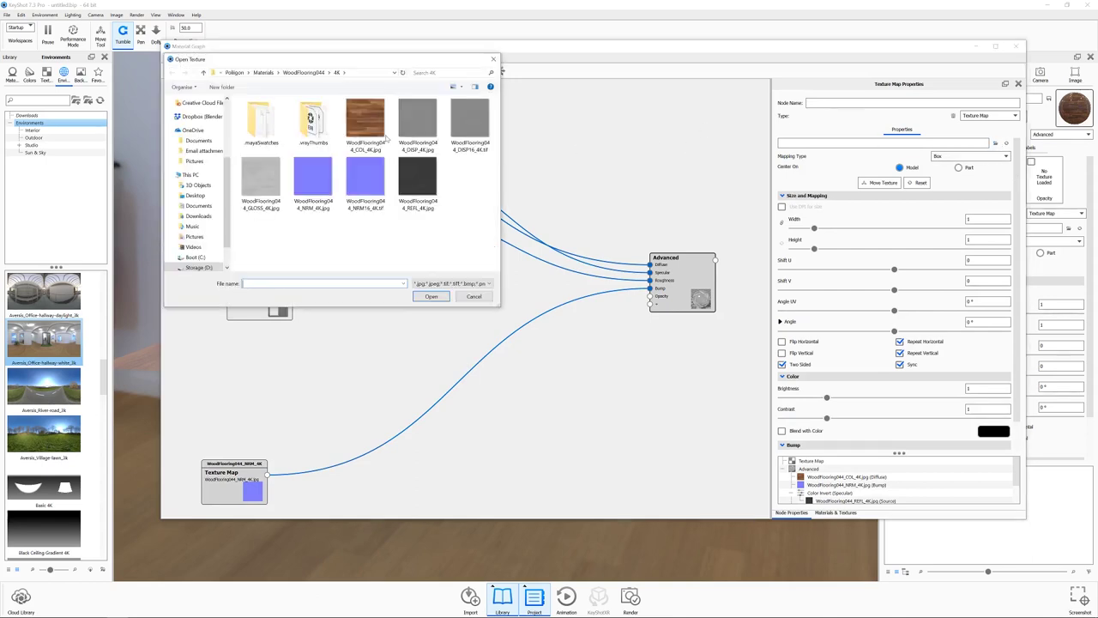
click(263, 73)
scroll(333, 211, down, 5)
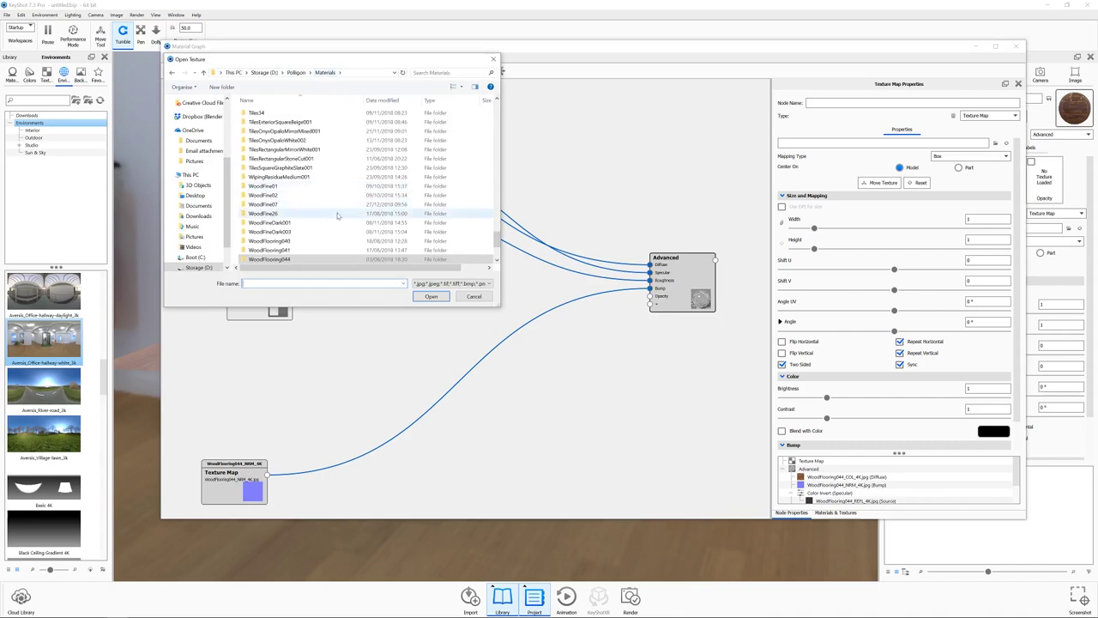
scroll(333, 211, up, 8)
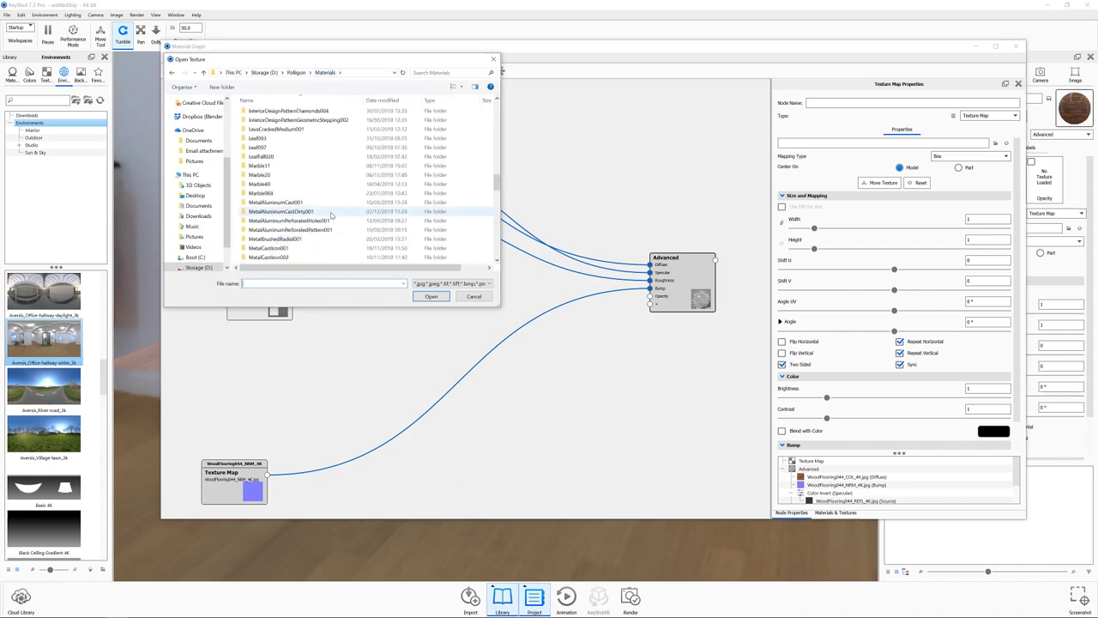
scroll(331, 215, up, 5)
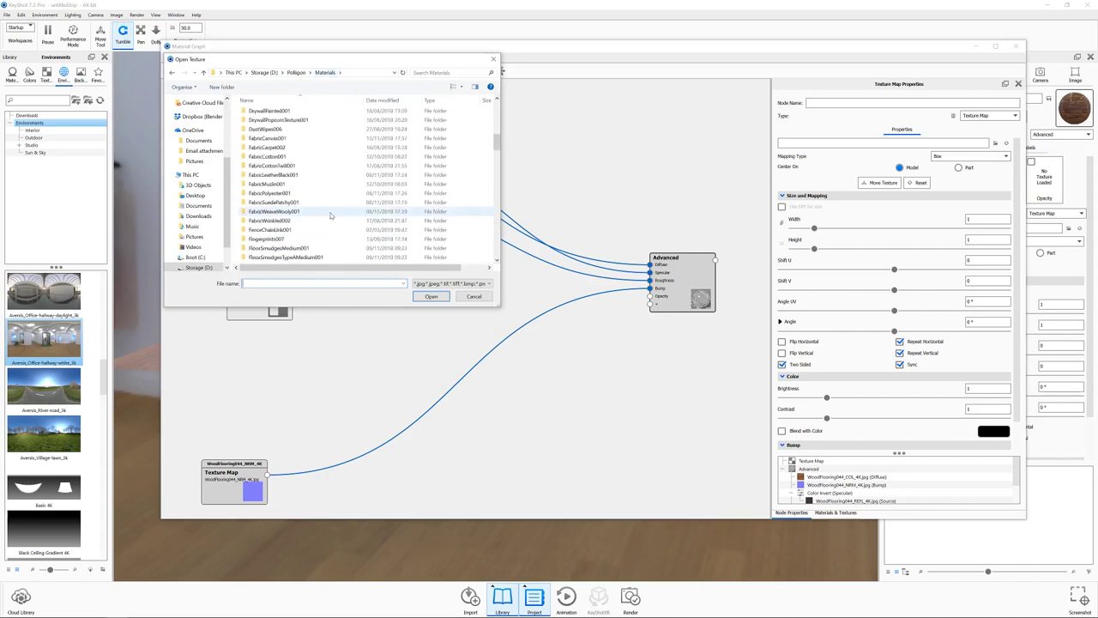
scroll(330, 215, down, 1)
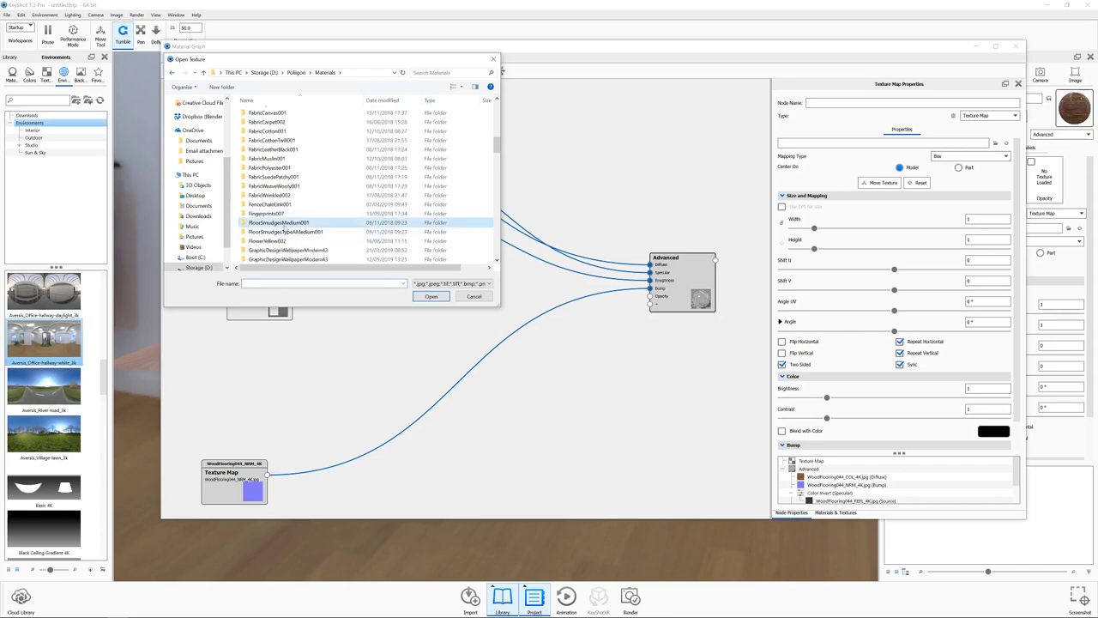
double_click(283, 222)
double_click(252, 113)
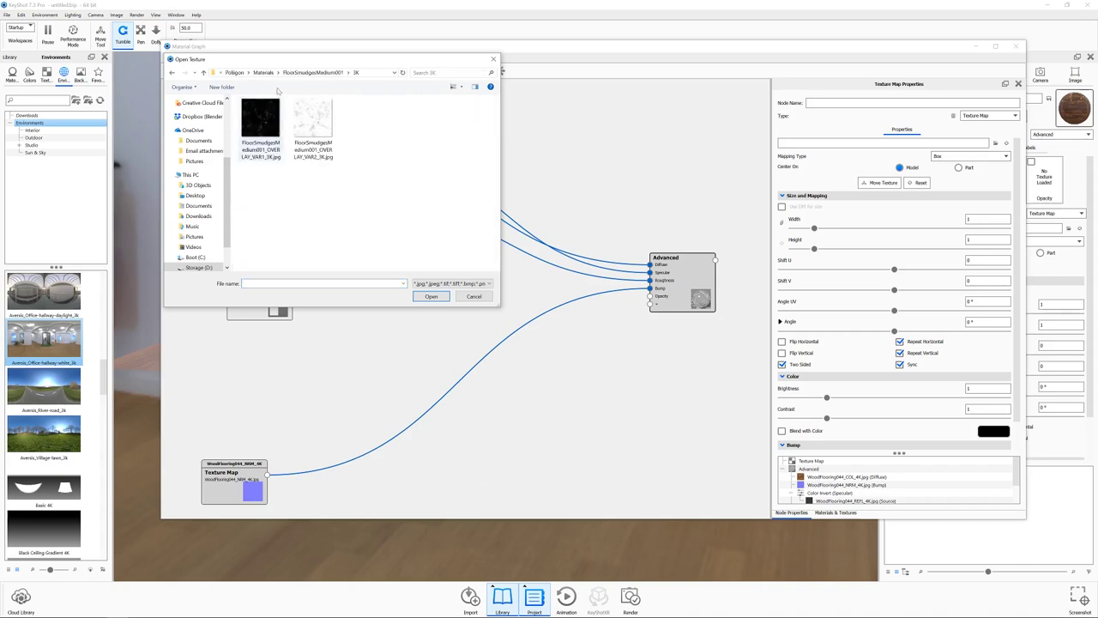
drag(337, 58, 526, 128)
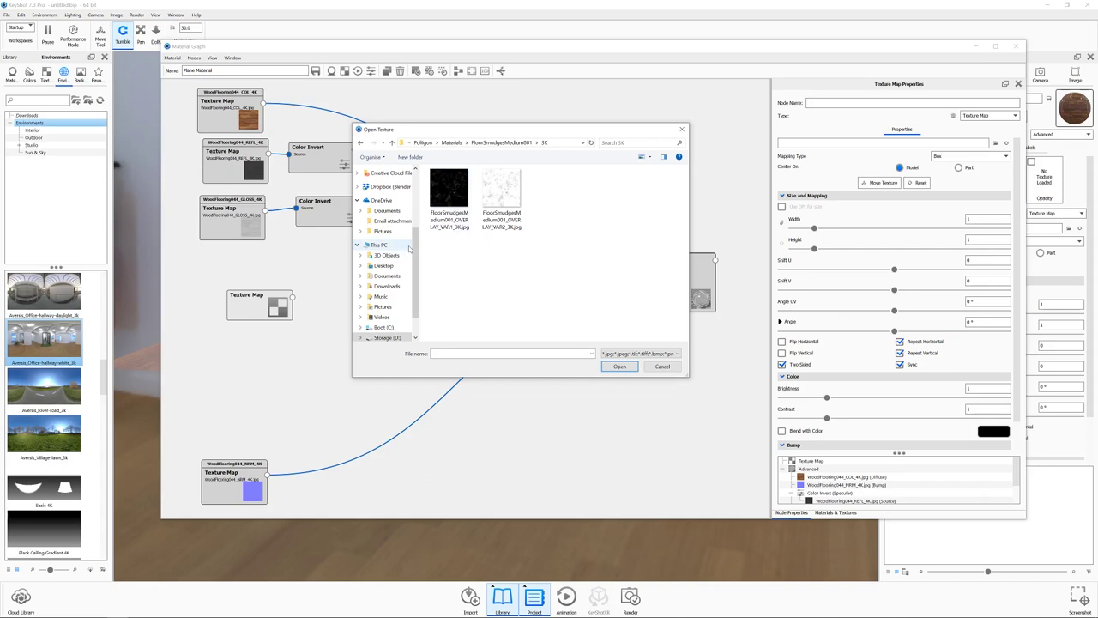
click(452, 184)
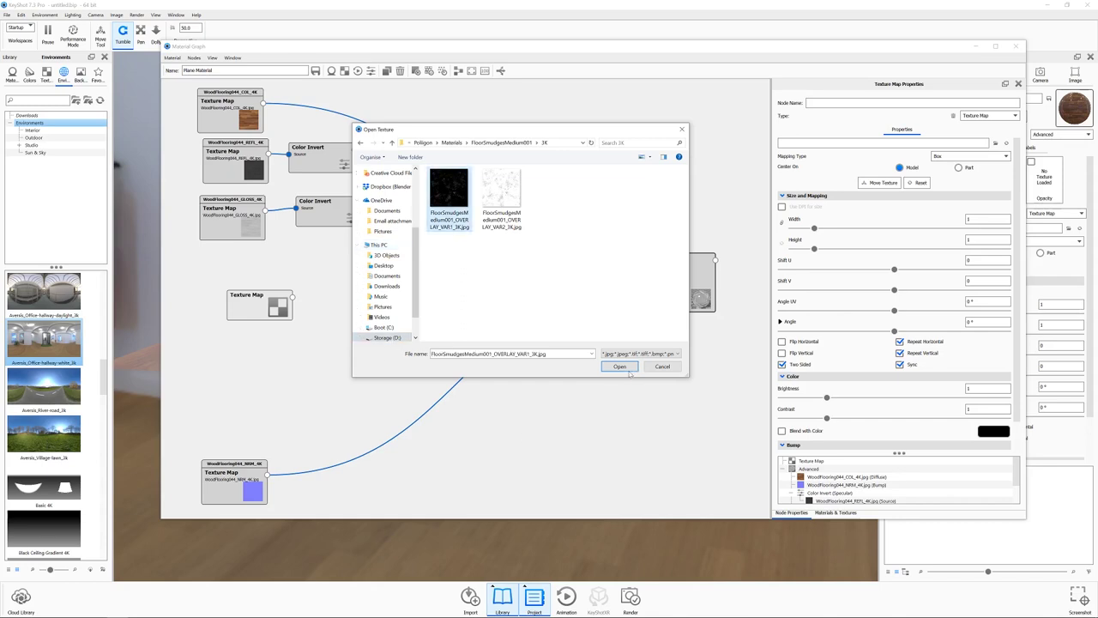
click(625, 369)
drag(250, 312, 313, 286)
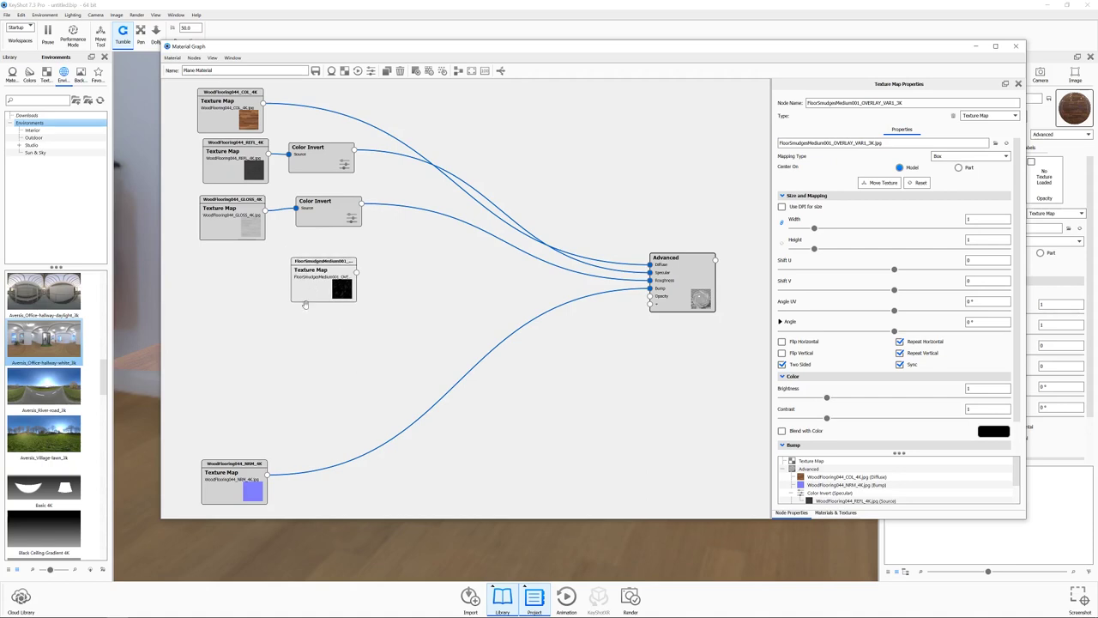
Add a Color Composite node to the graph beside the gloss nodes
right_click(399, 248)
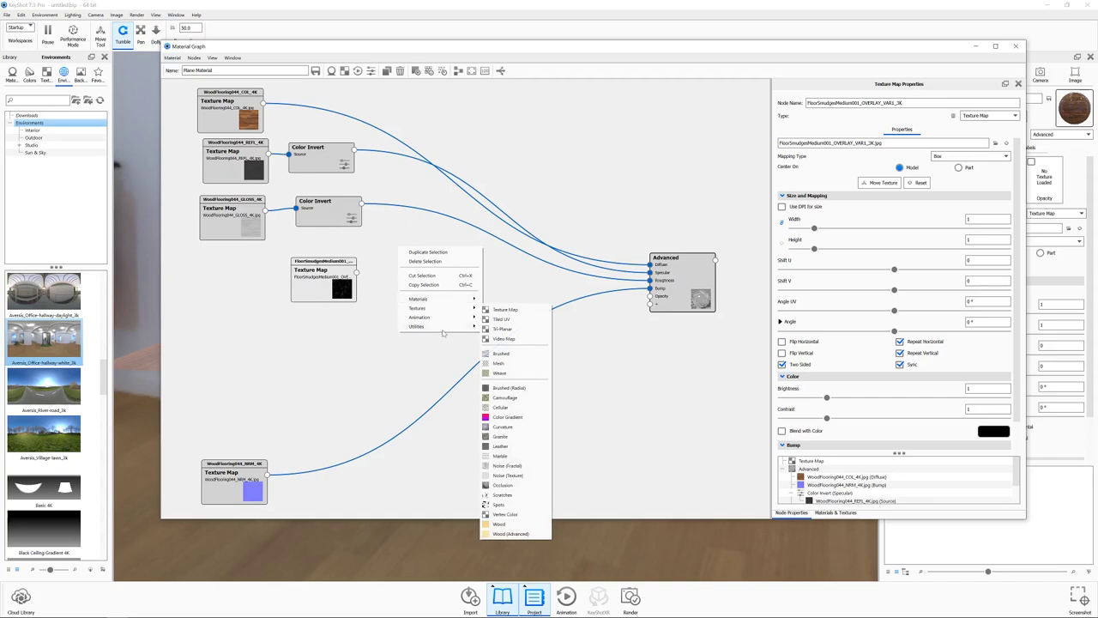
mouse_move(444, 333)
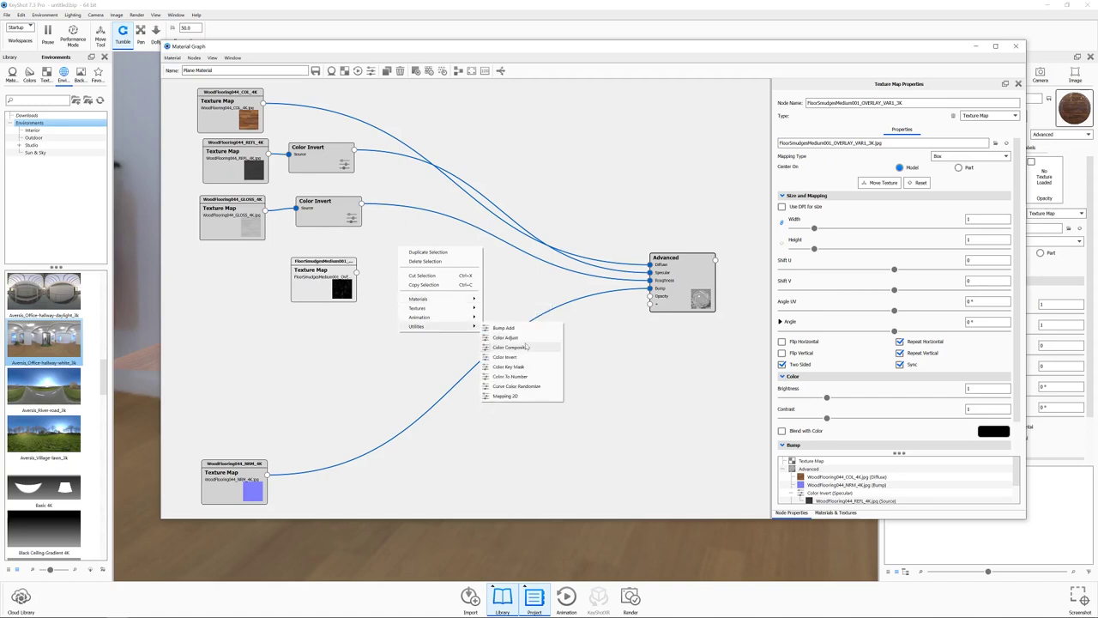
click(522, 347)
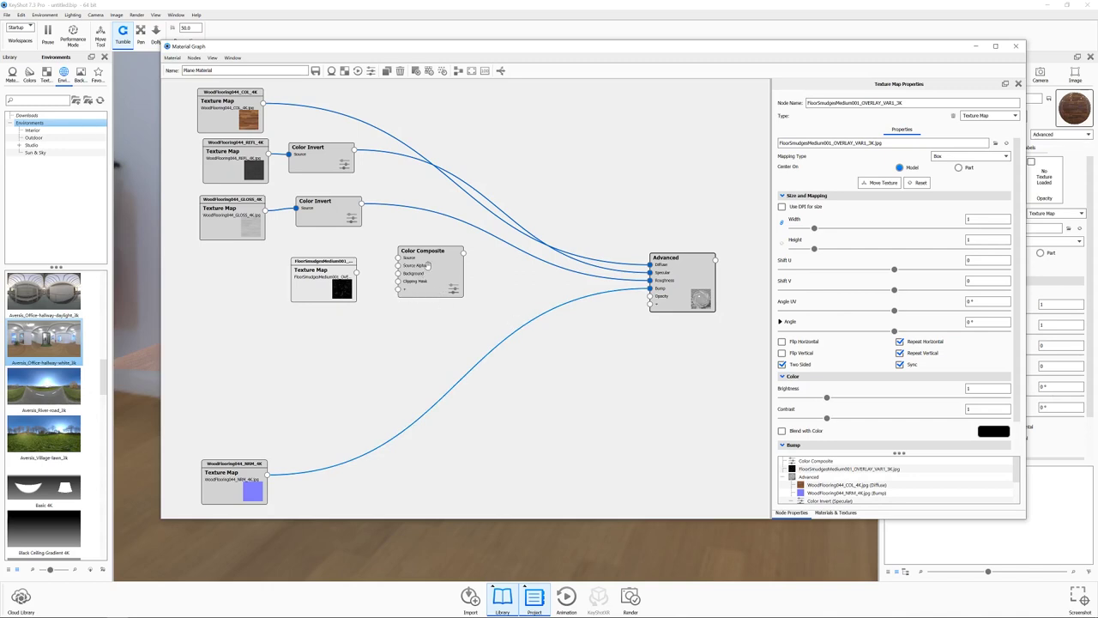
drag(427, 265, 438, 261)
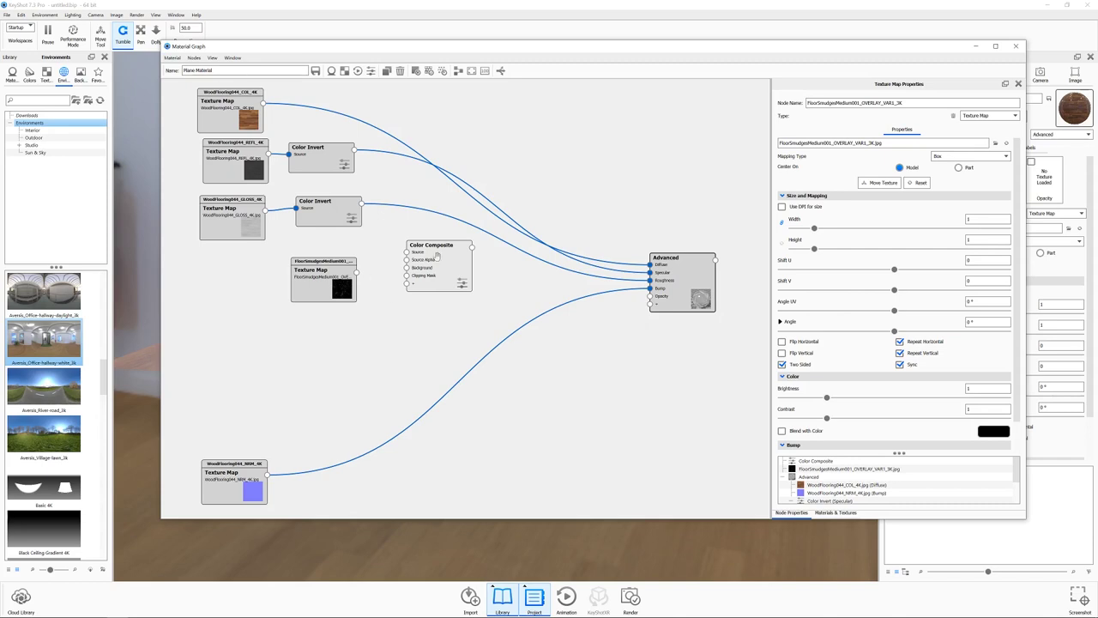
Wire the inverted GLOSS into Color Composite's Background and its output into Advanced roughness
drag(363, 204, 408, 267)
drag(473, 247, 650, 280)
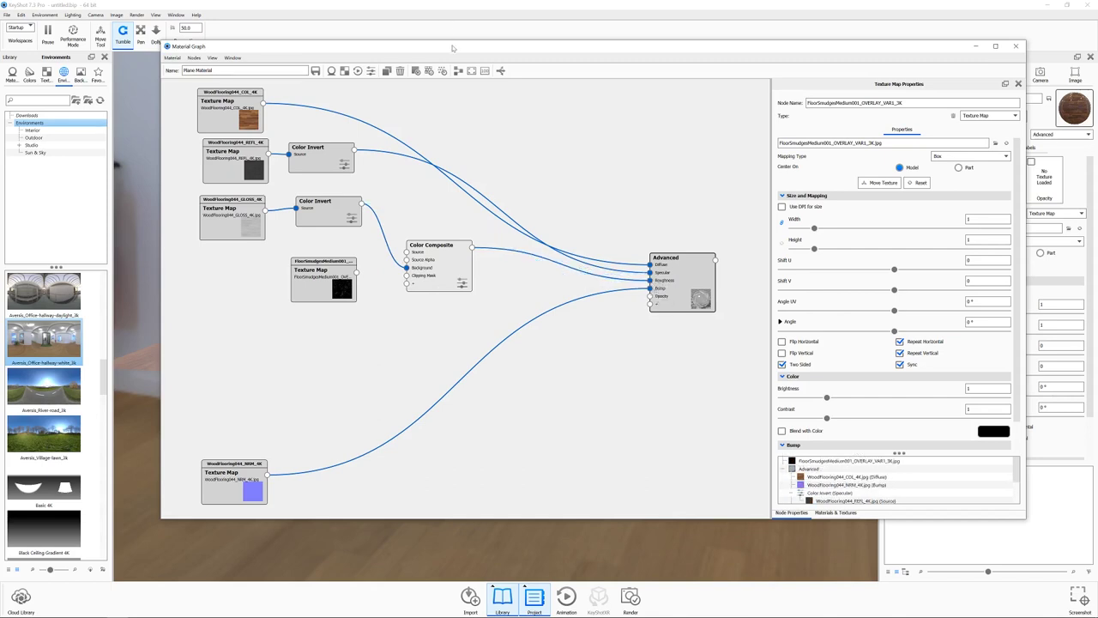
drag(453, 47, 683, 72)
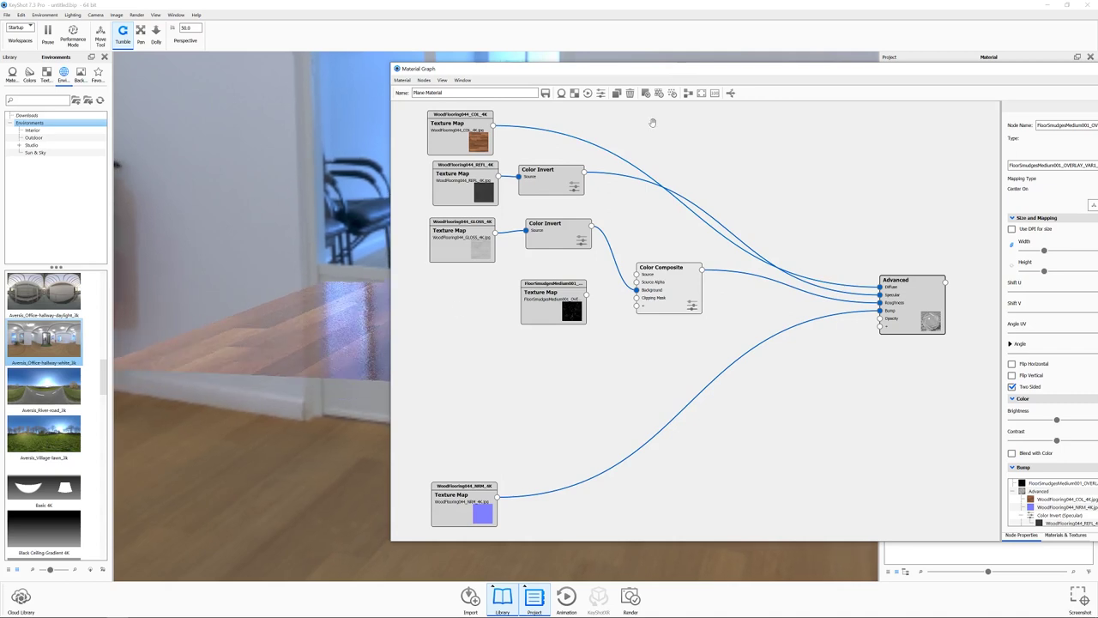
Place the floor smudges Texture Map node below the Color Composite node
drag(554, 295, 546, 306)
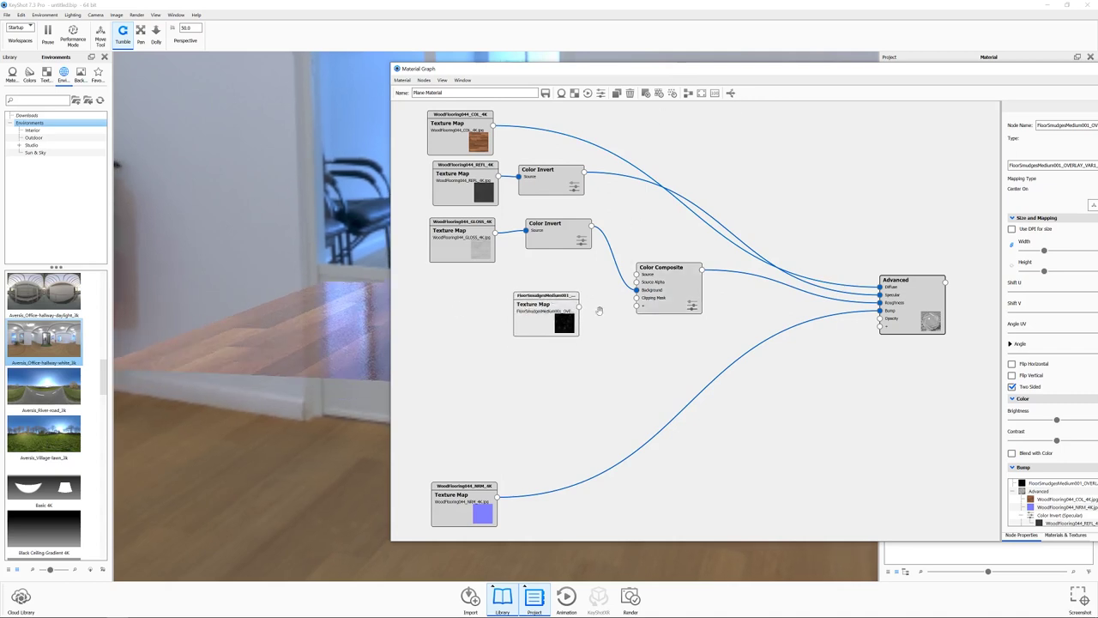
drag(541, 304, 880, 292)
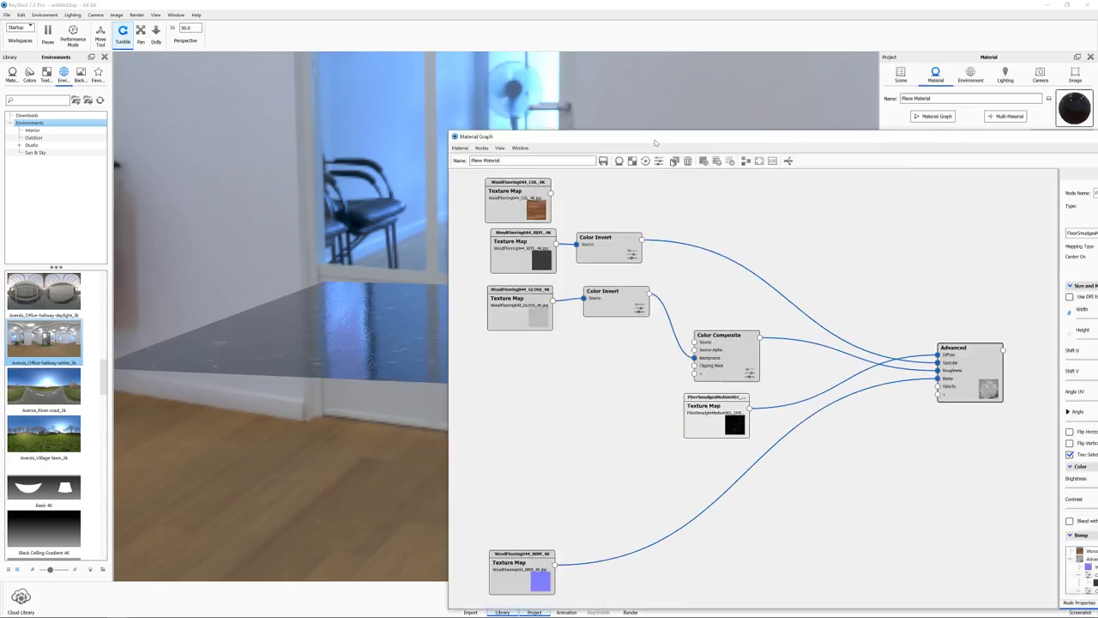
drag(655, 143, 391, 474)
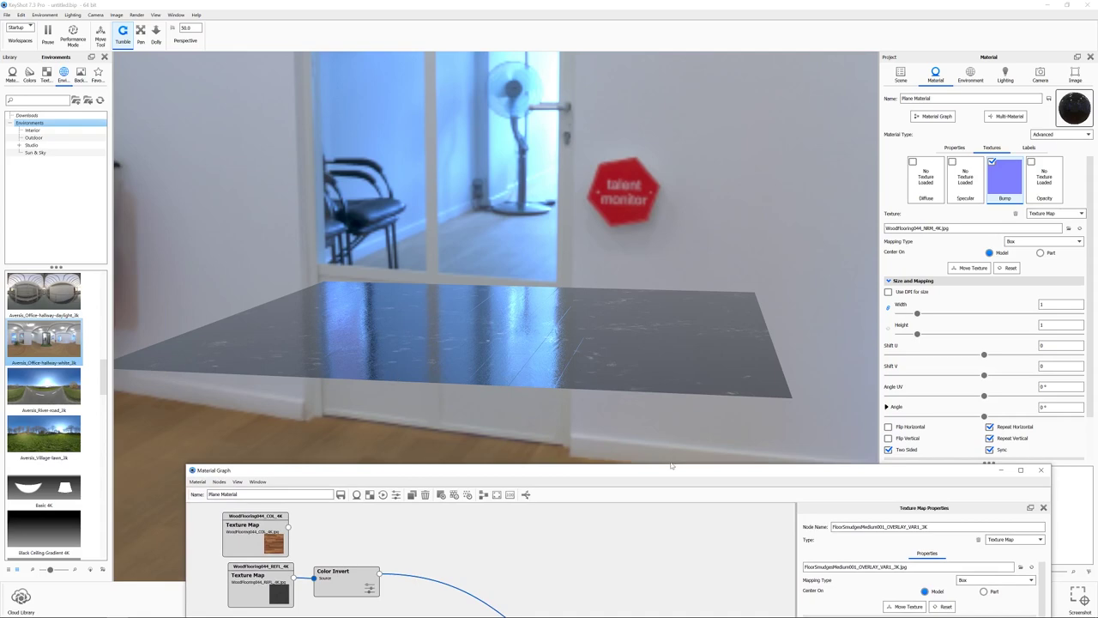
drag(673, 470, 619, 89)
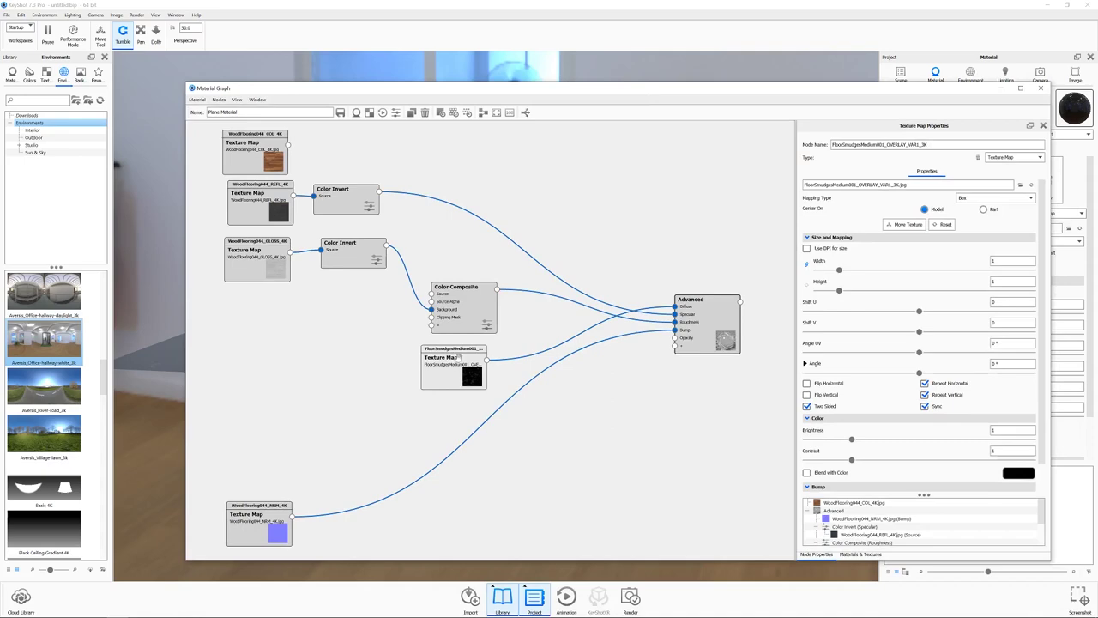
drag(729, 84, 607, 337)
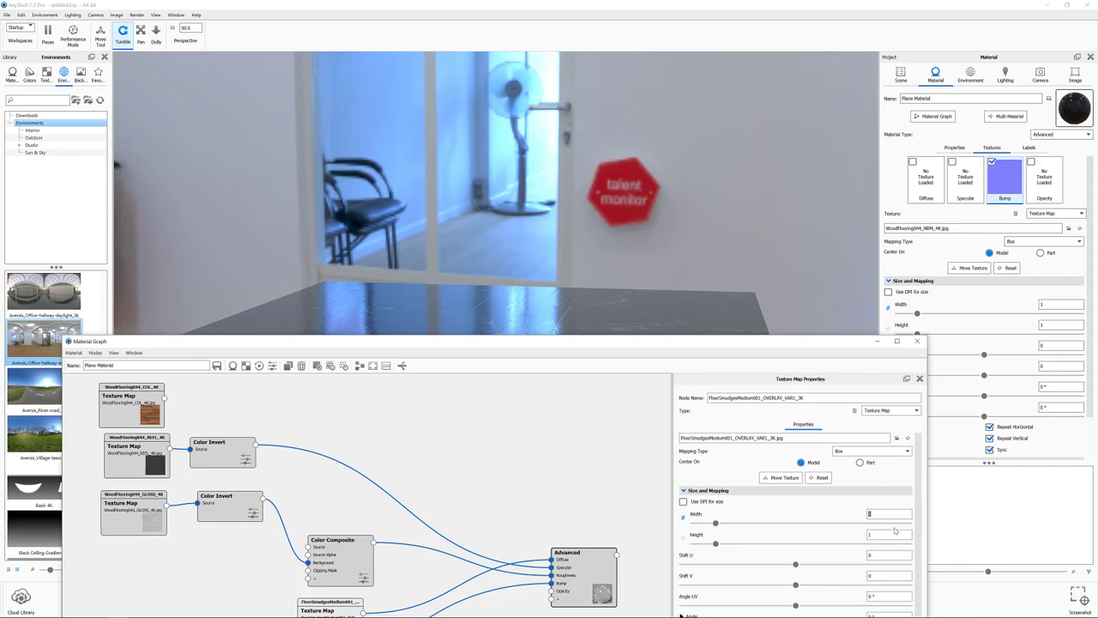
Set the smudge texture map's size to 2 for width and height
text(2)
key(Tab)
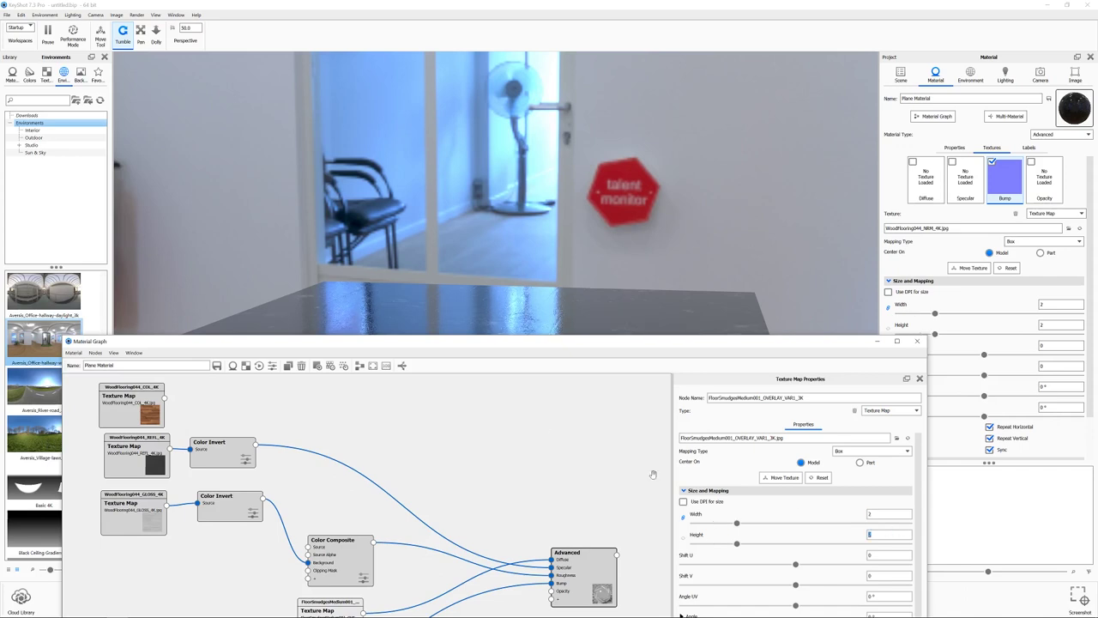
drag(520, 337, 505, 560)
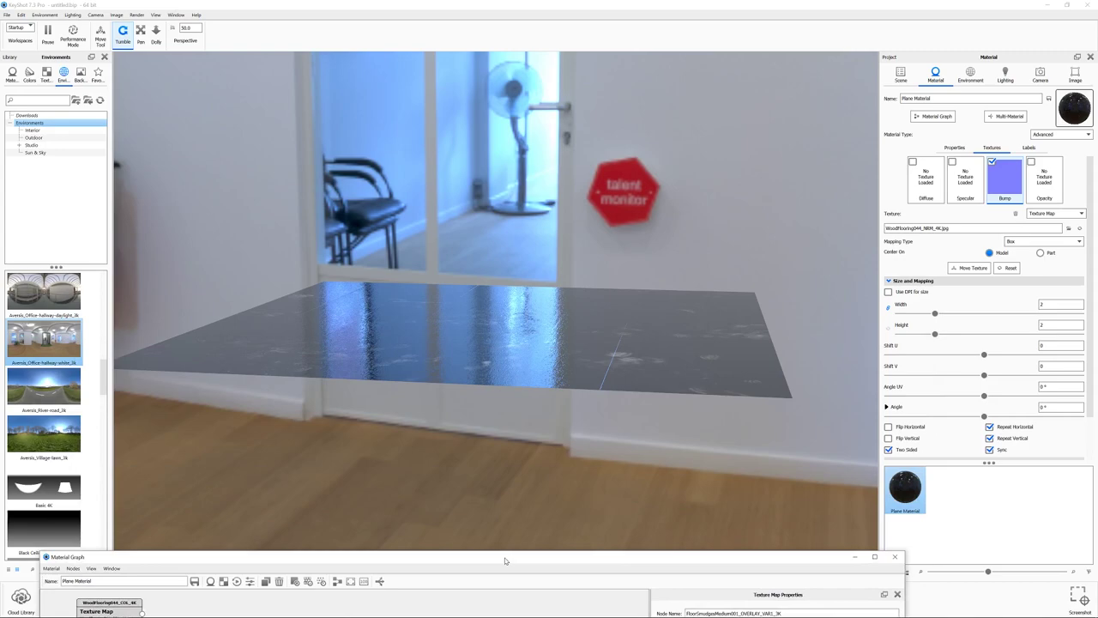
drag(504, 560, 605, 123)
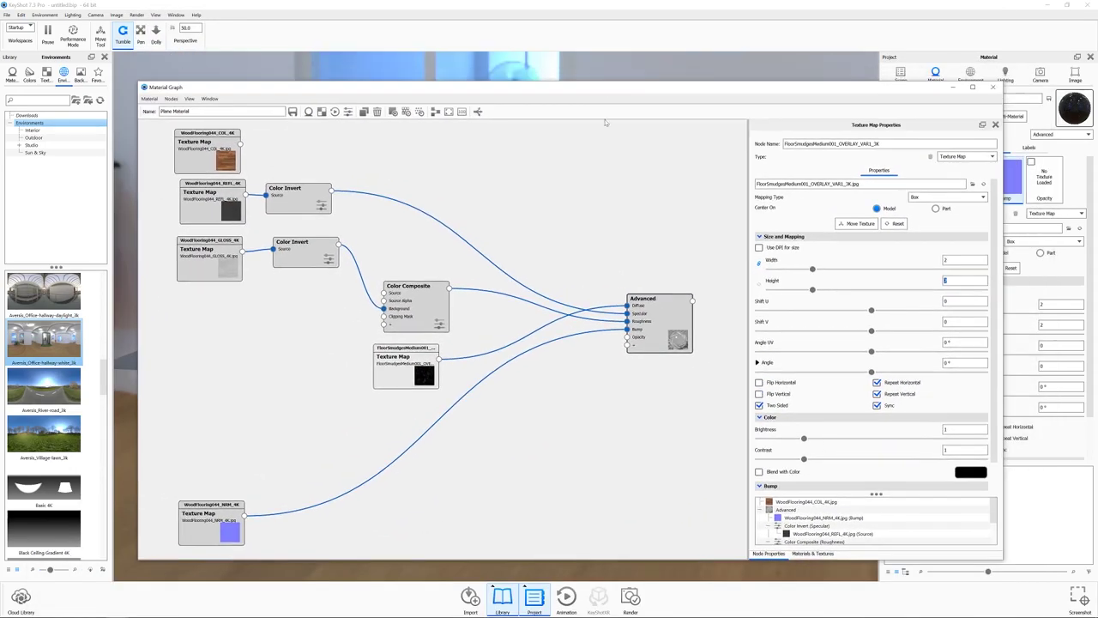
Wire COL into Advanced Diffuse and the smudges texture into Color Composite's Source
drag(240, 144, 629, 306)
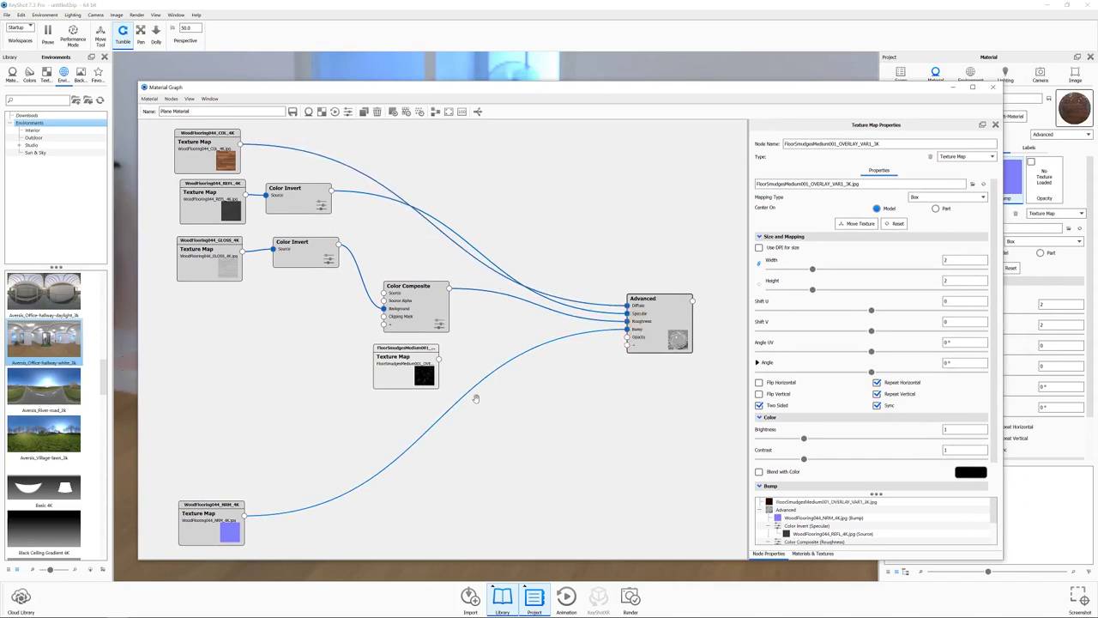
drag(404, 358, 383, 292)
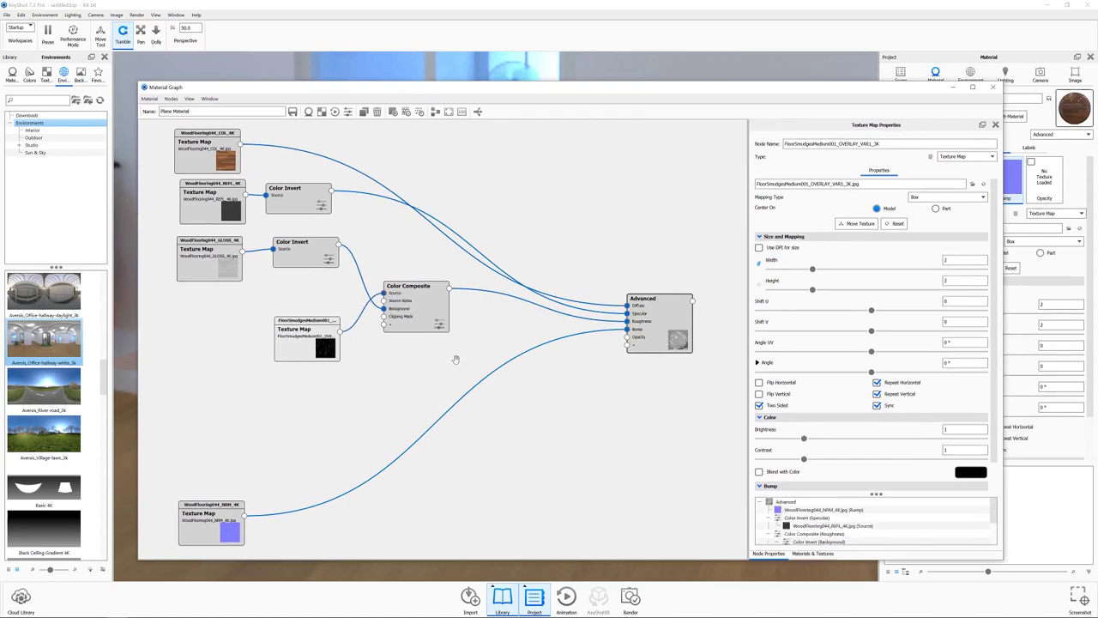
click(423, 297)
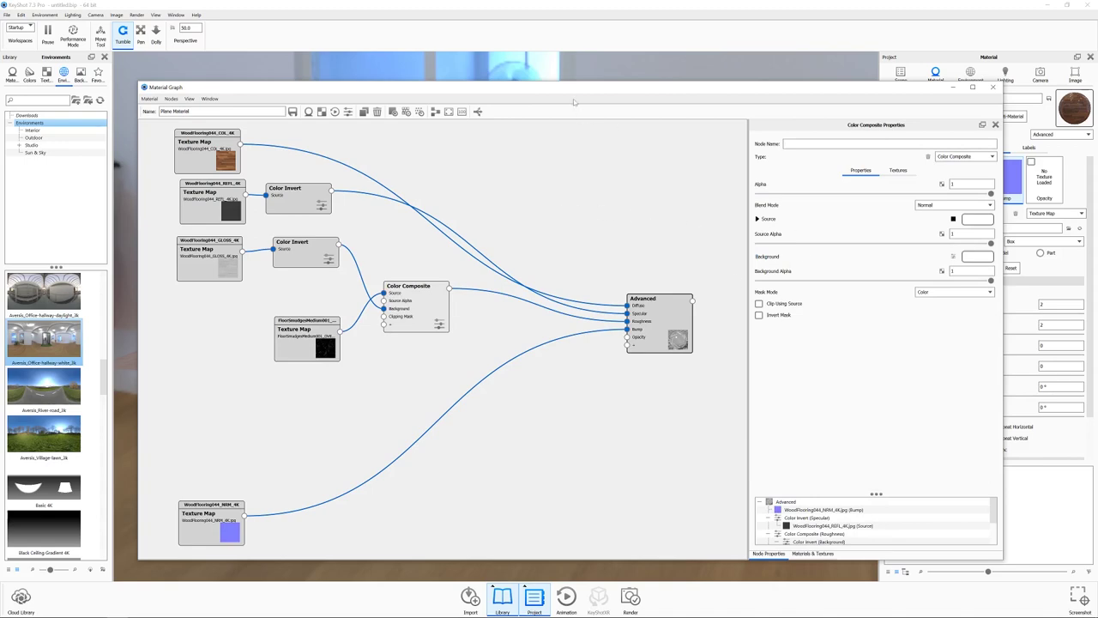
drag(568, 89, 559, 439)
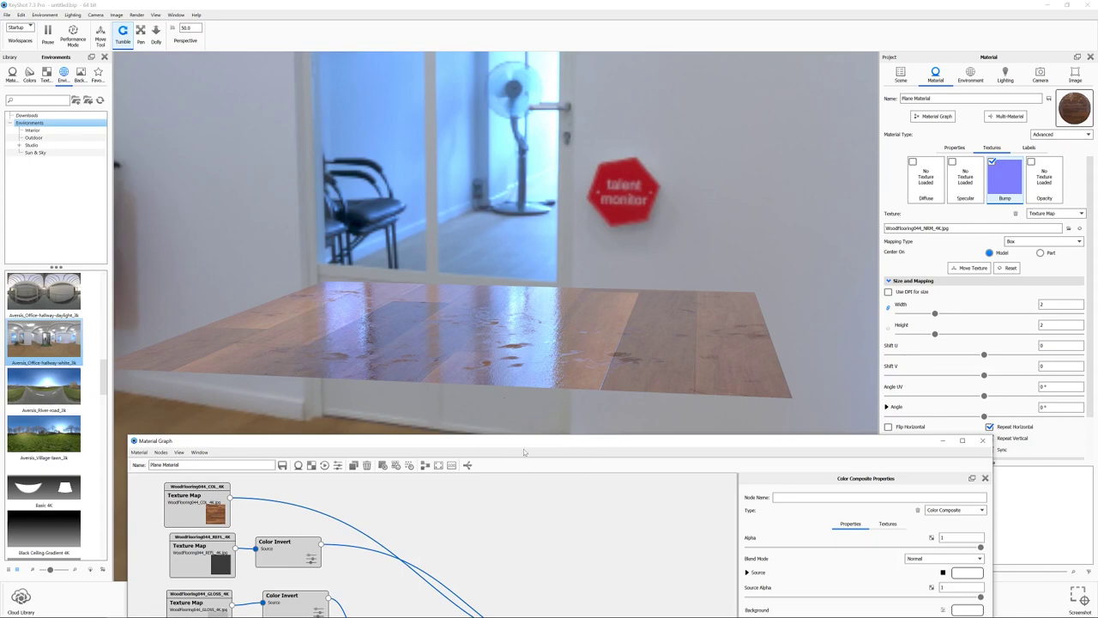
drag(525, 448, 544, 462)
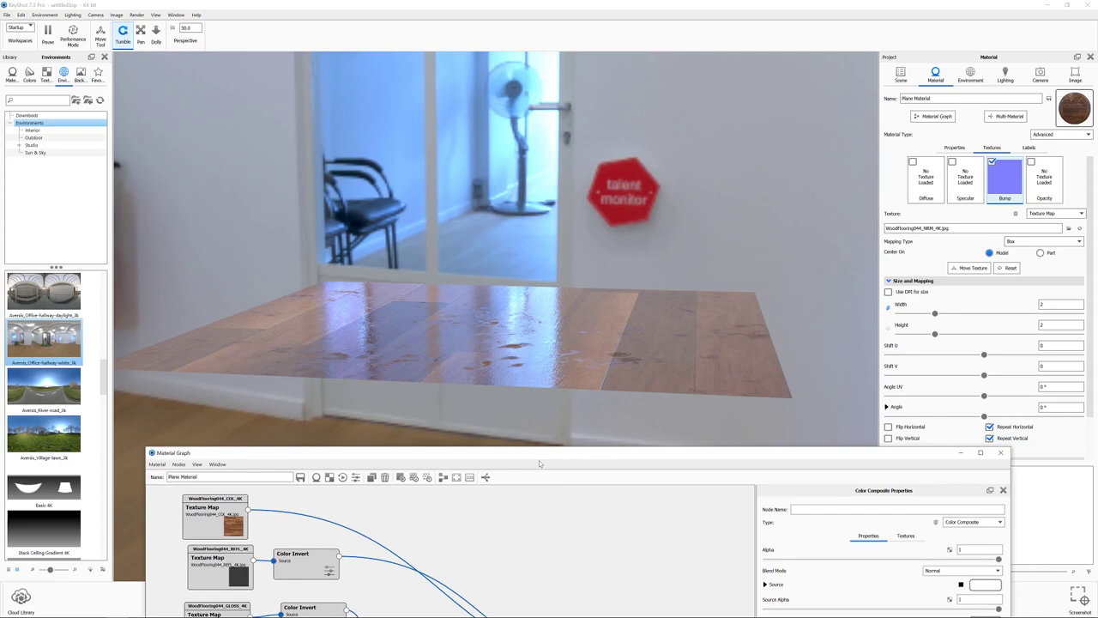
drag(614, 458, 612, 166)
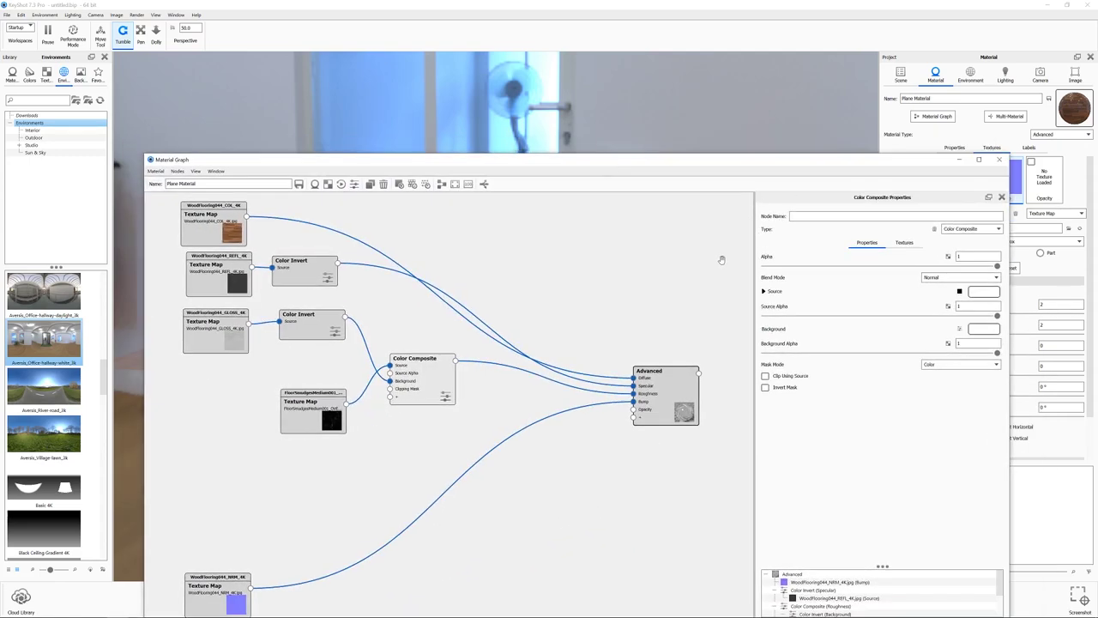
Set the Color Composite node's Blend Mode to Screen
click(943, 279)
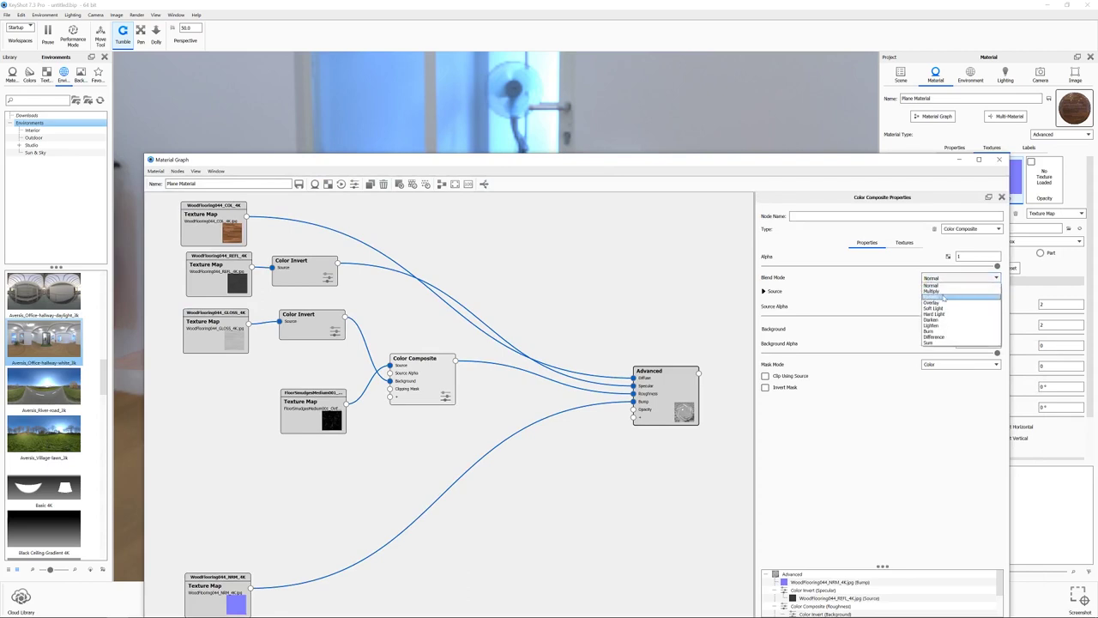
click(950, 298)
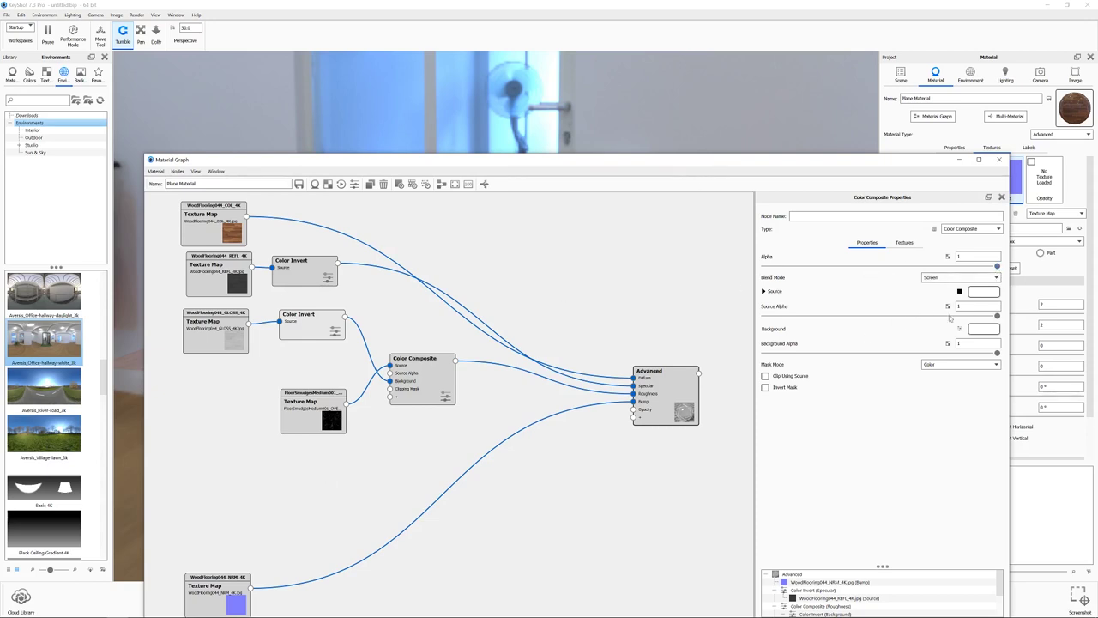
drag(674, 164, 689, 99)
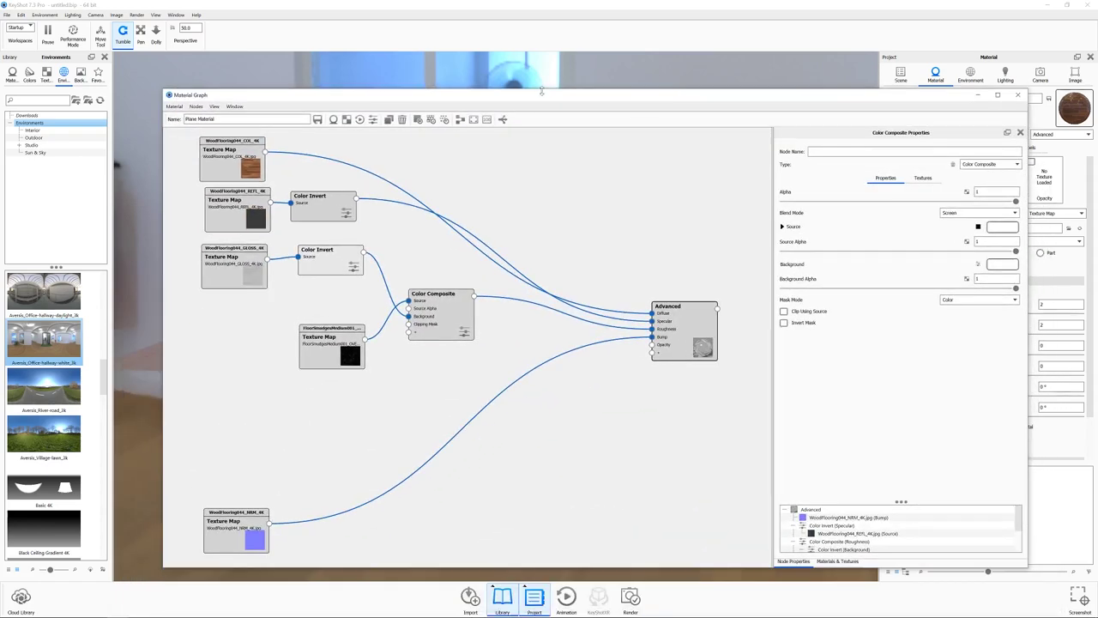
Drag the Color Composite's Source Alpha slider down to about 0.246
drag(606, 96, 598, 379)
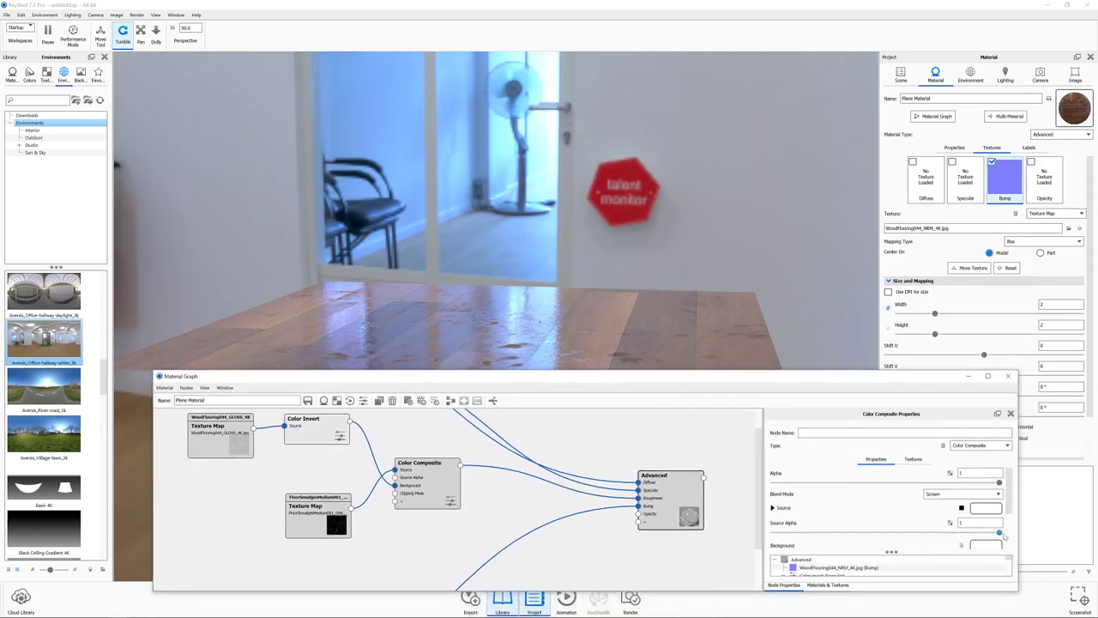
drag(1000, 534, 839, 533)
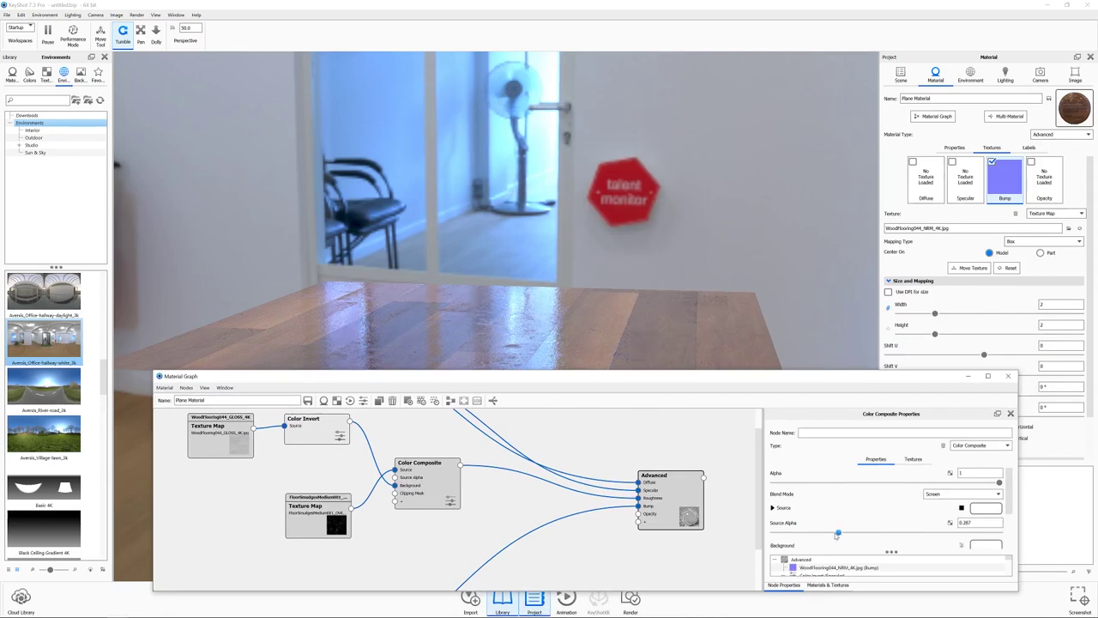
drag(839, 534, 832, 533)
scroll(871, 521, down, 3)
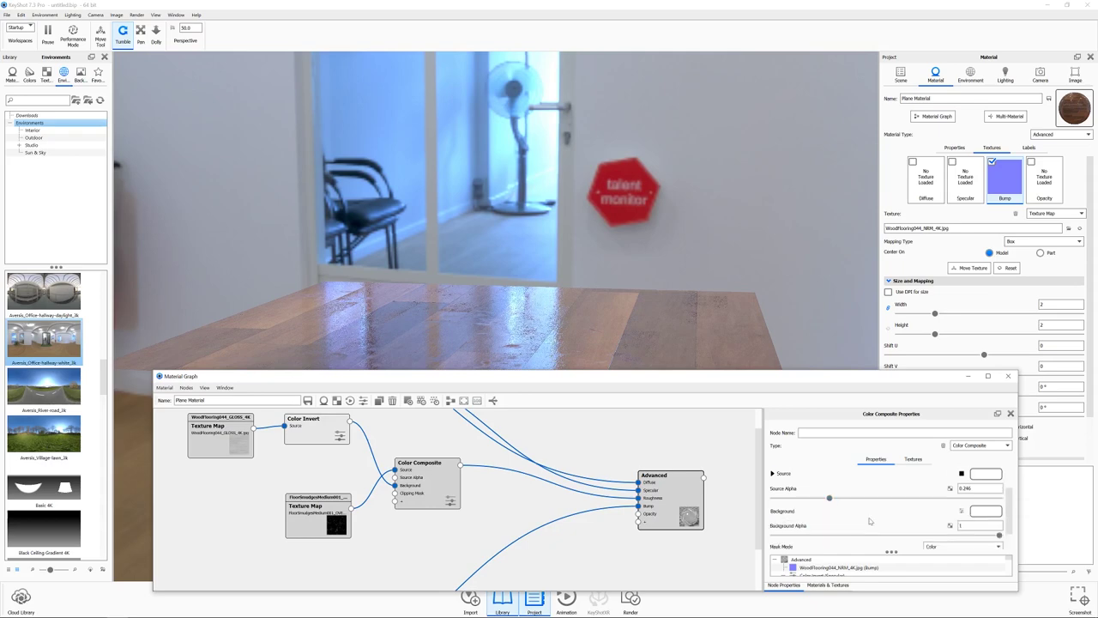
scroll(870, 521, up, 3)
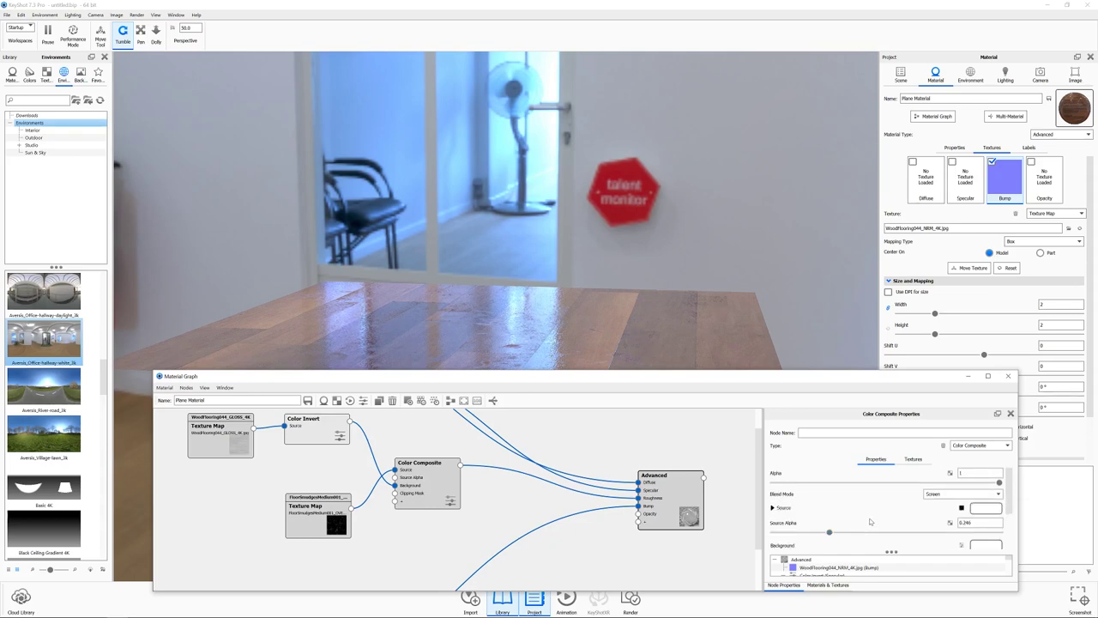
Raise the Brightness of the smudge Texture Map node
click(302, 497)
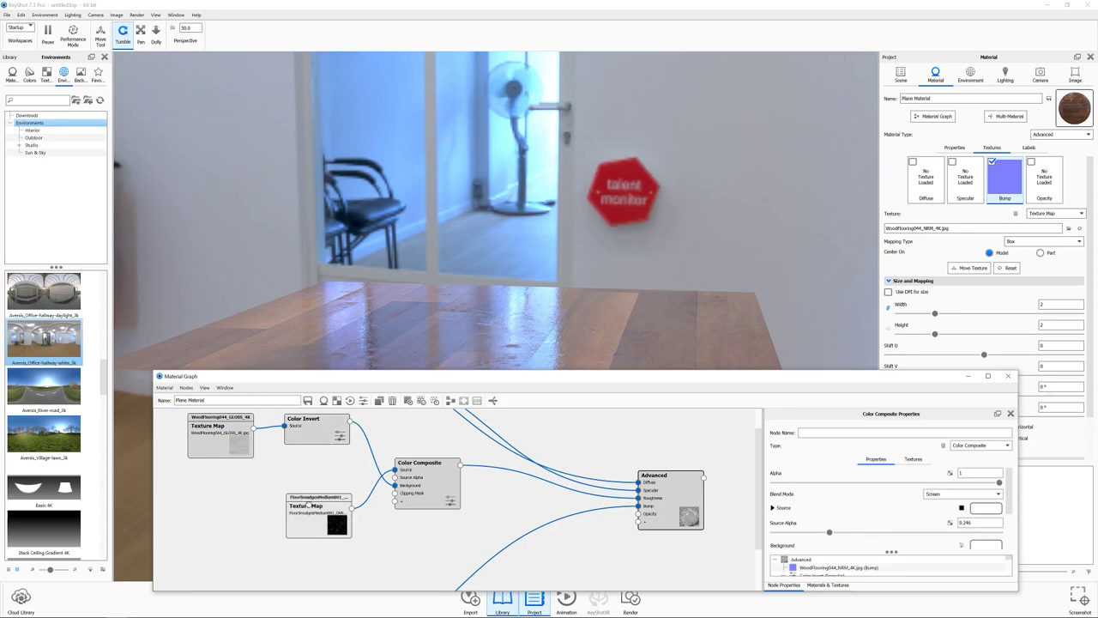
scroll(892, 504, down, 2)
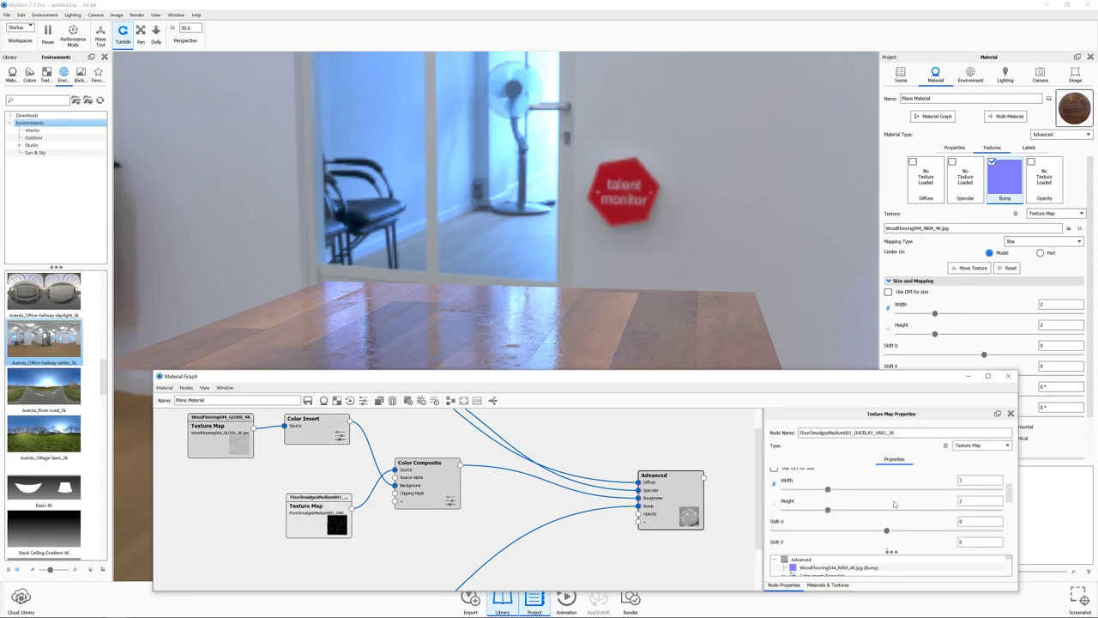
scroll(894, 504, down, 3)
scroll(895, 506, down, 3)
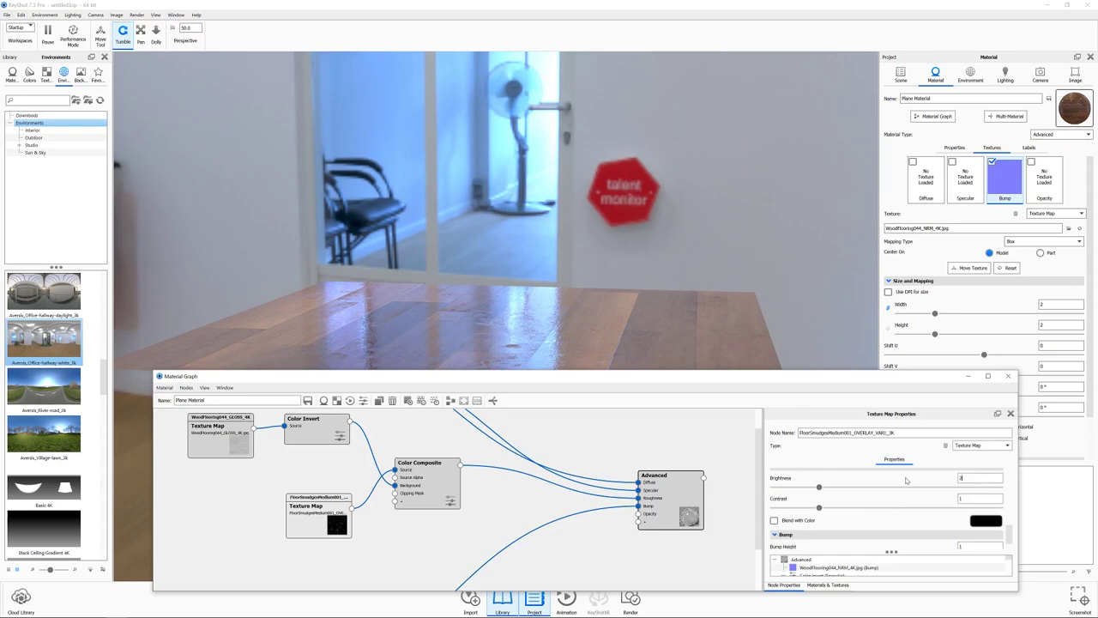
key(Return)
Lower the Color Composite's Source Alpha to 0.074
click(448, 481)
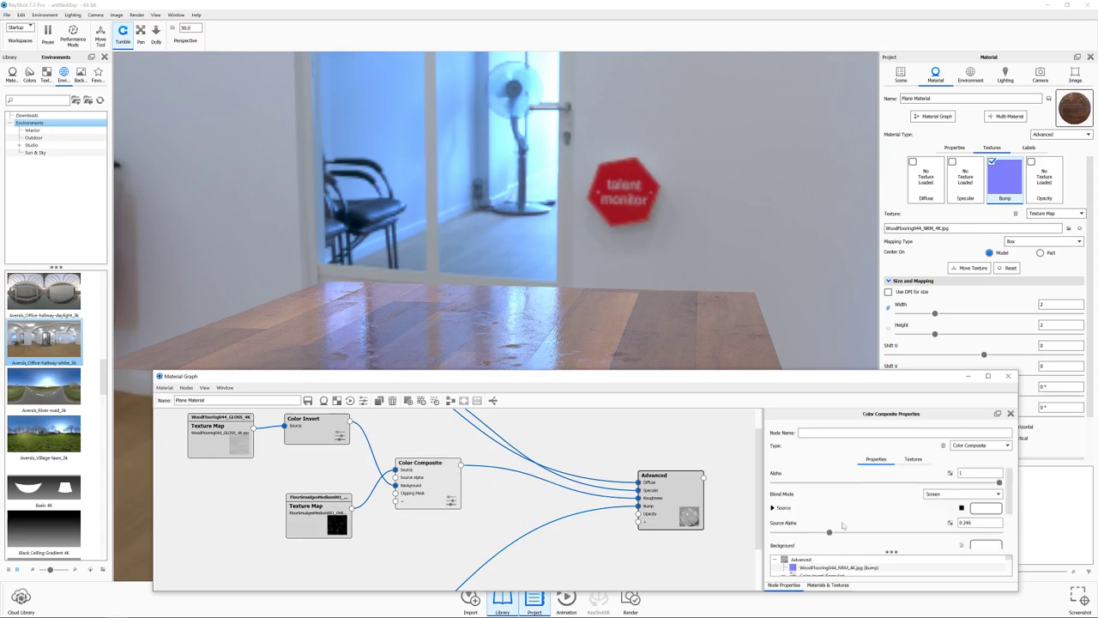
drag(829, 532, 797, 533)
drag(795, 533, 790, 533)
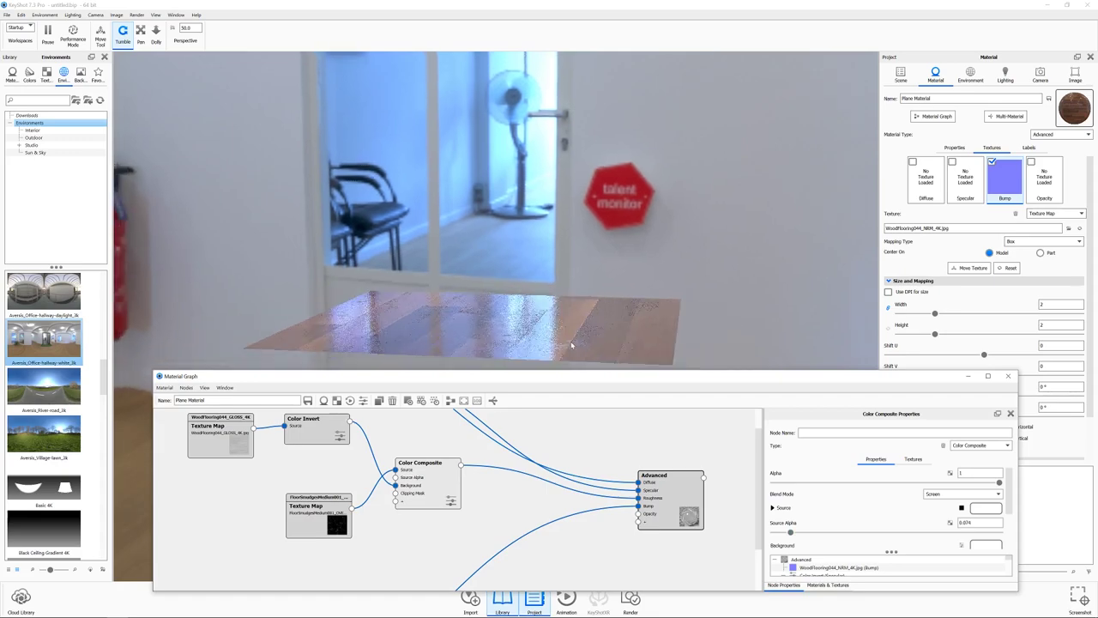
scroll(572, 346, up, 5)
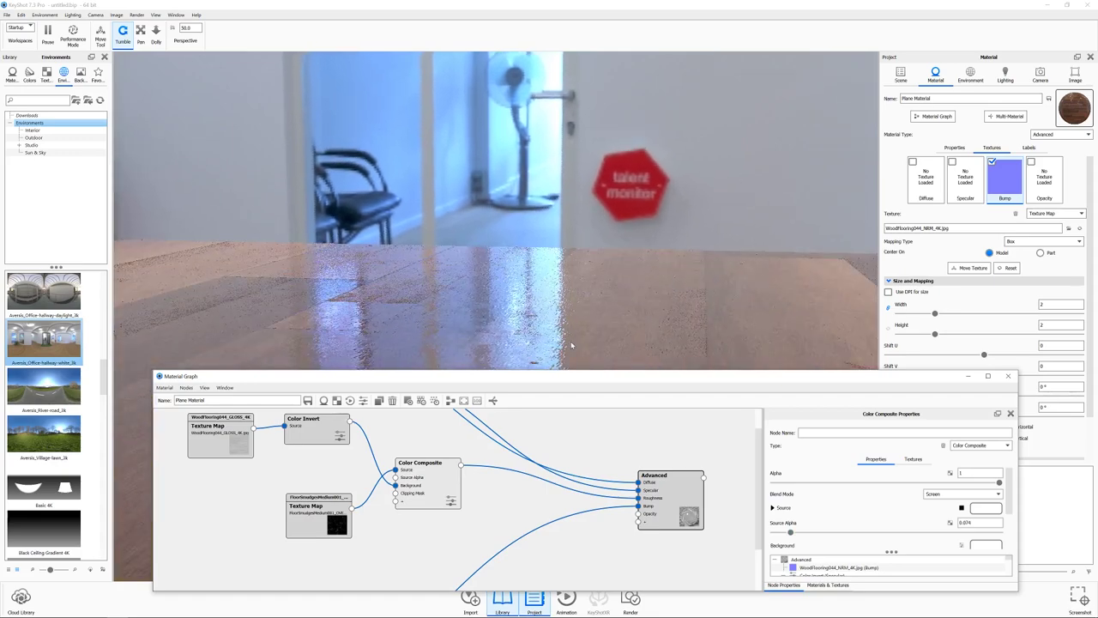
drag(549, 379, 557, 167)
Drag the purple wood normal-map Texture Map node upward next to the other nodes
scroll(511, 307, down, 5)
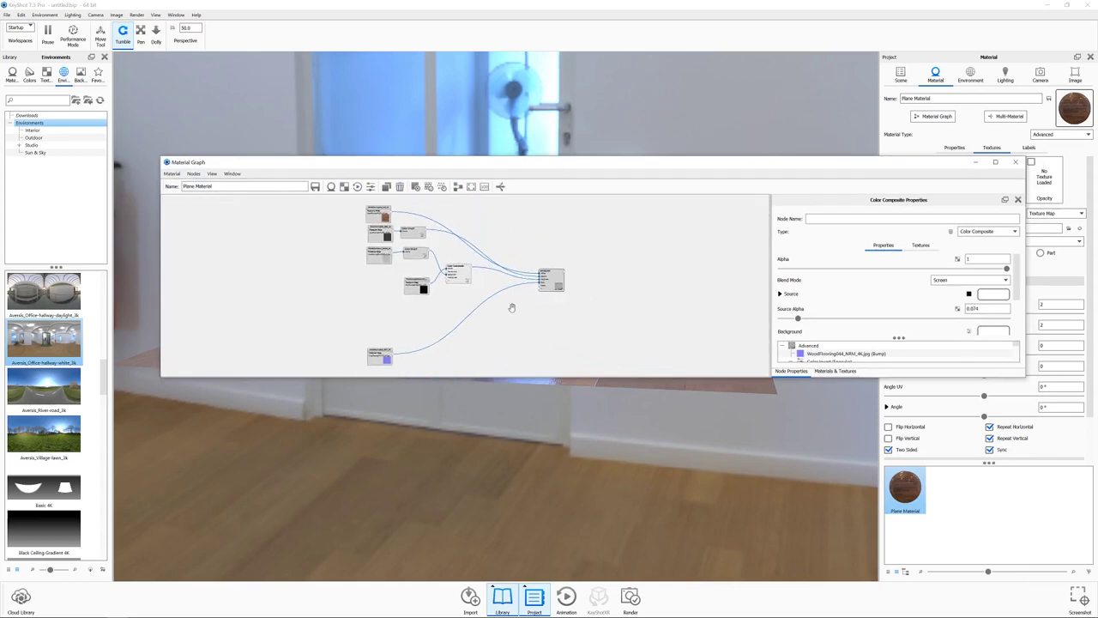
scroll(512, 307, up, 3)
drag(354, 364, 355, 312)
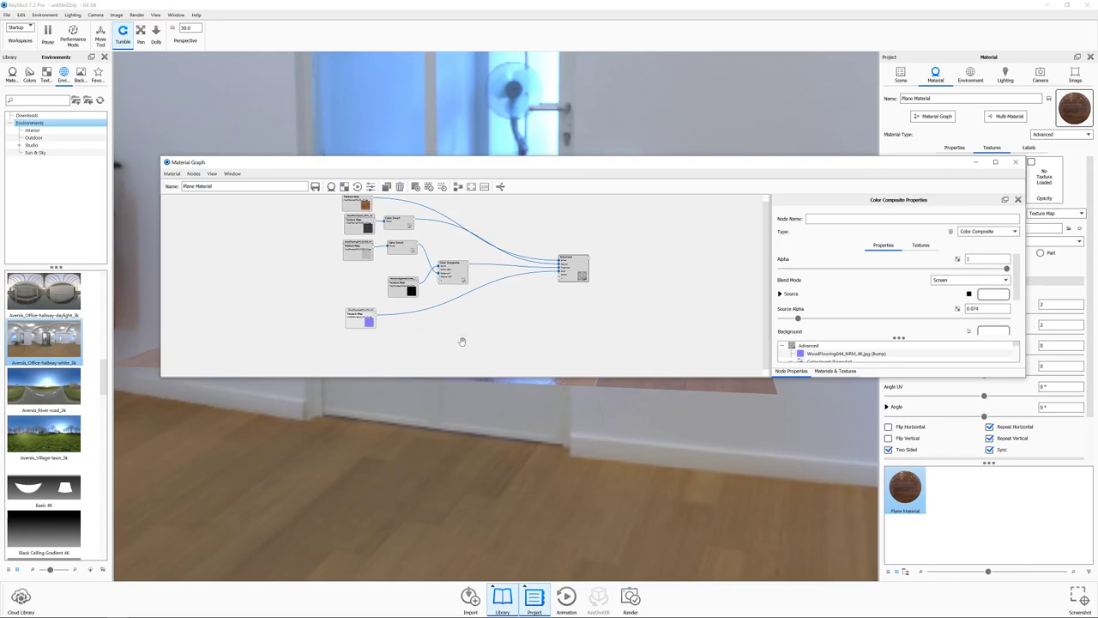
drag(427, 162, 645, 132)
scroll(644, 308, up, 2)
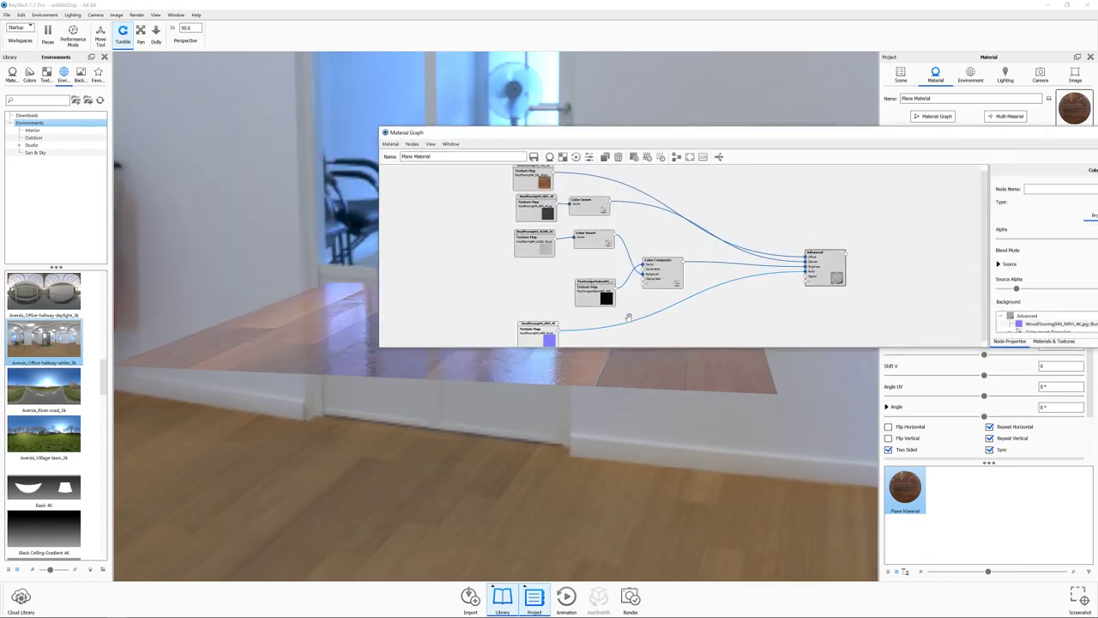
scroll(687, 322, down, 1)
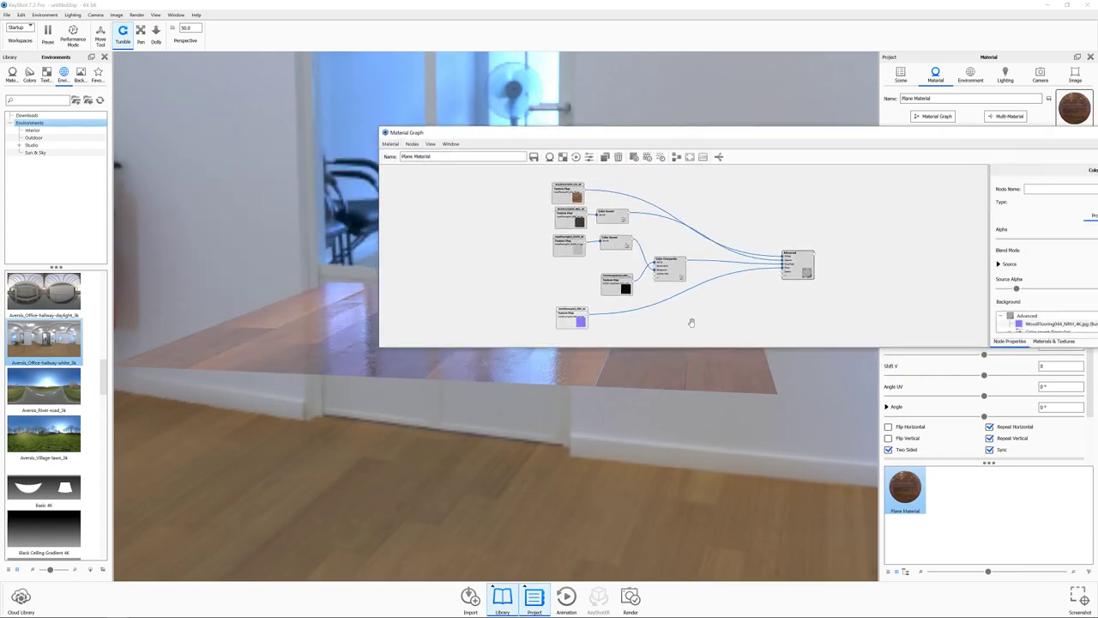
Add a new Texture Map node to the graph from the Textures menu
right_click(635, 330)
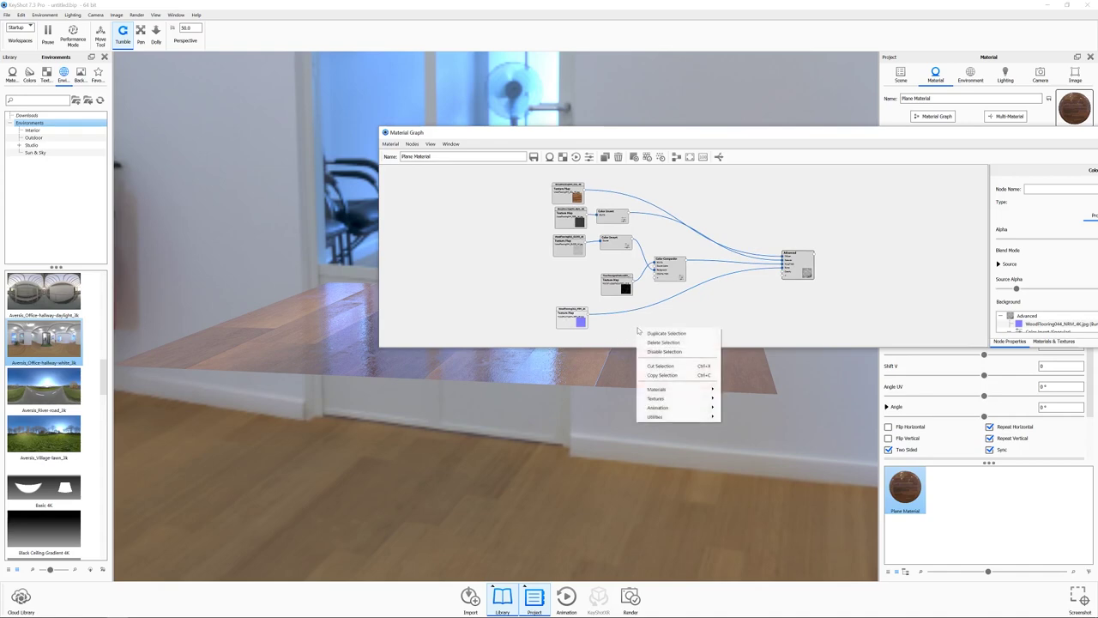
mouse_move(699, 401)
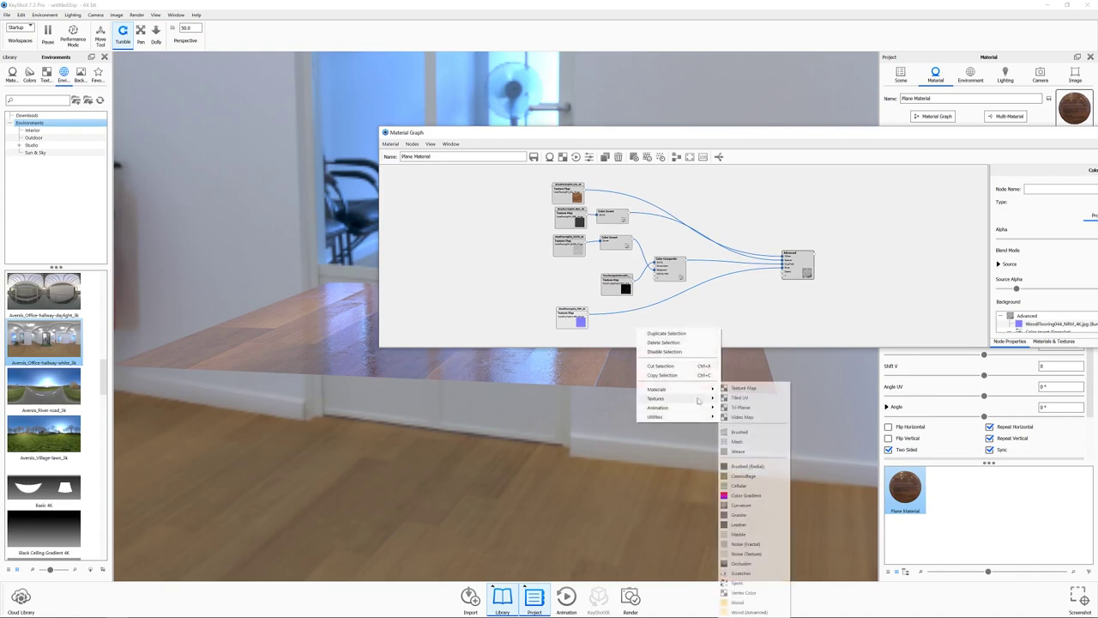
click(743, 388)
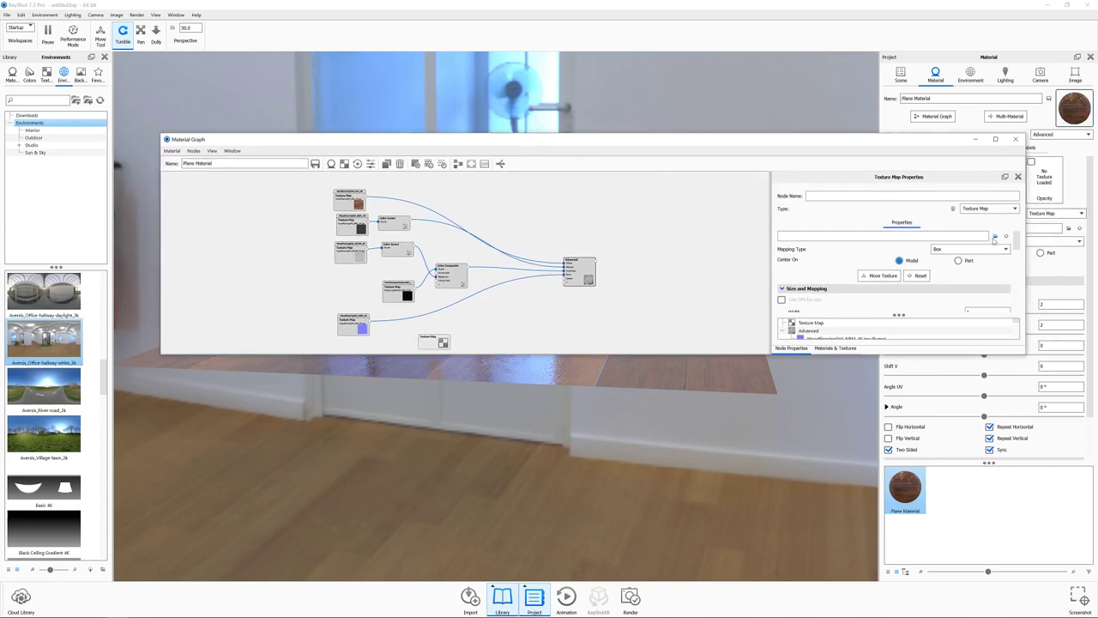
Load GunScratches003_NRM_4K.jpg from the GunScratches003/4K folder into the new node
click(994, 236)
click(254, 170)
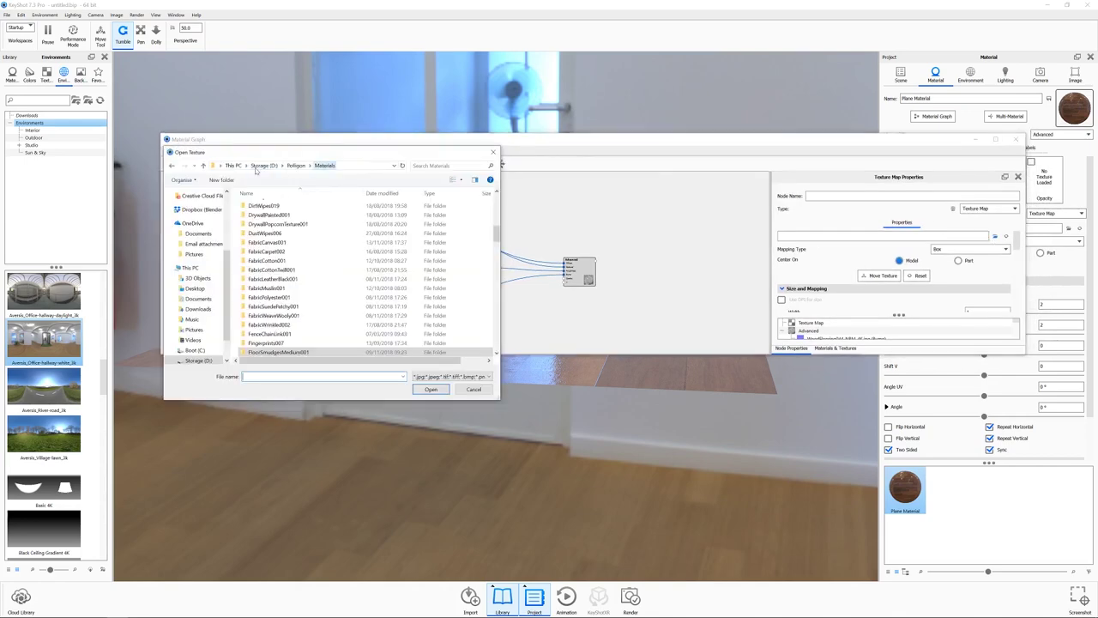
scroll(345, 292, down, 15)
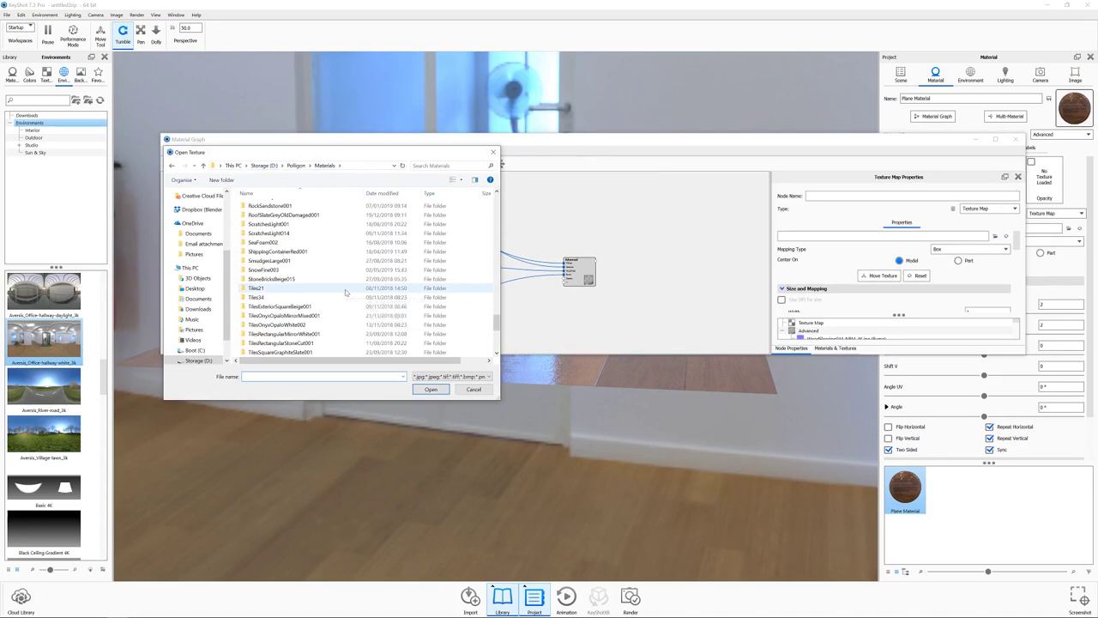
scroll(345, 293, up, 12)
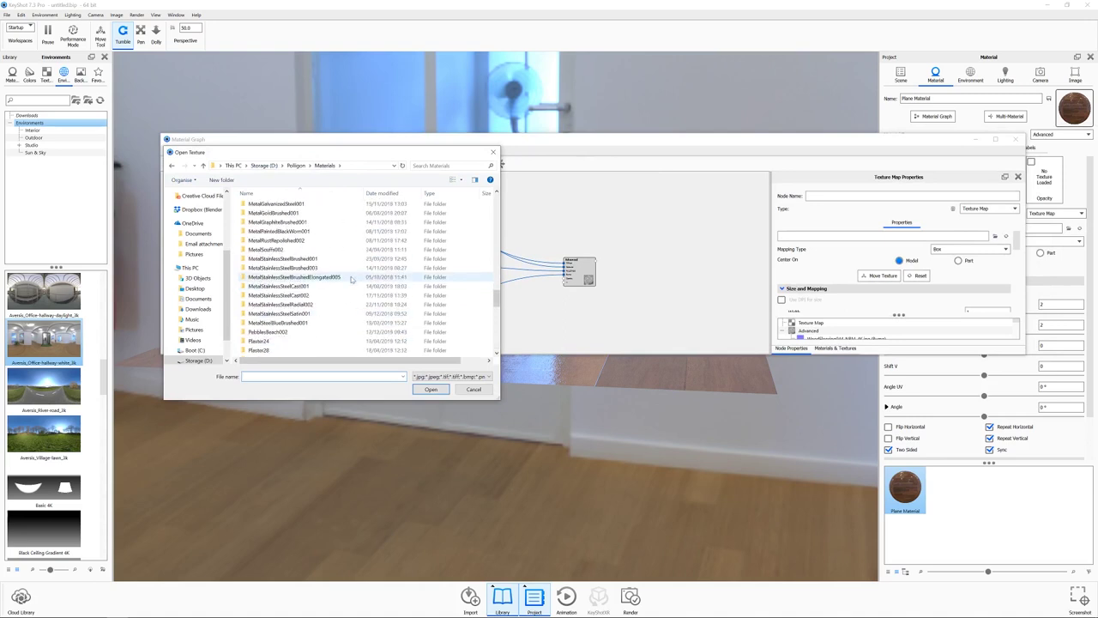
scroll(351, 279, up, 6)
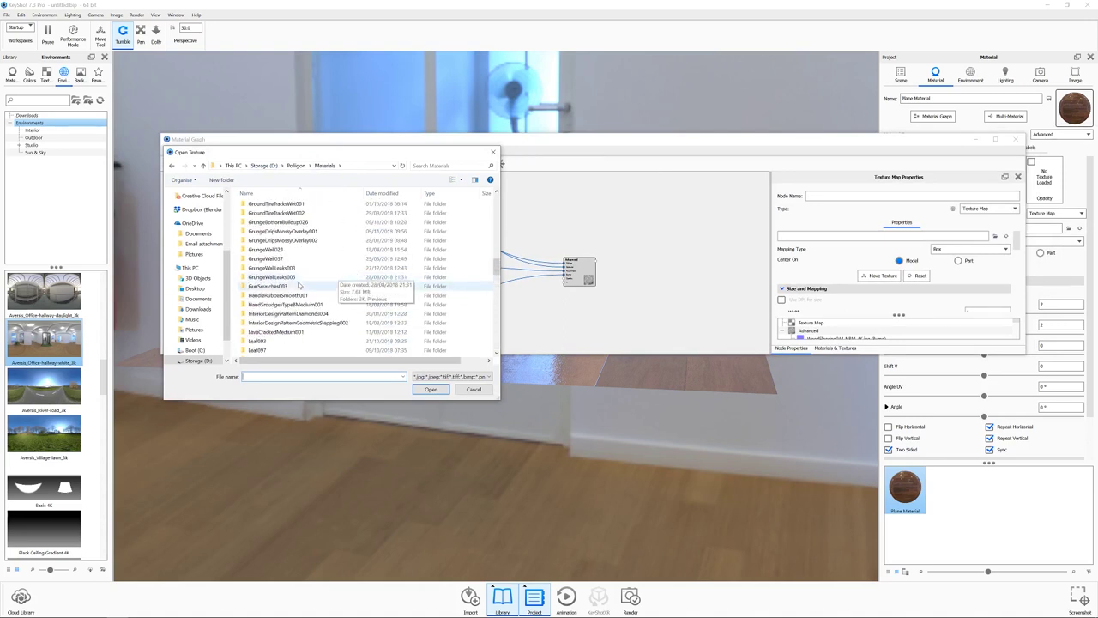
double_click(298, 284)
double_click(266, 204)
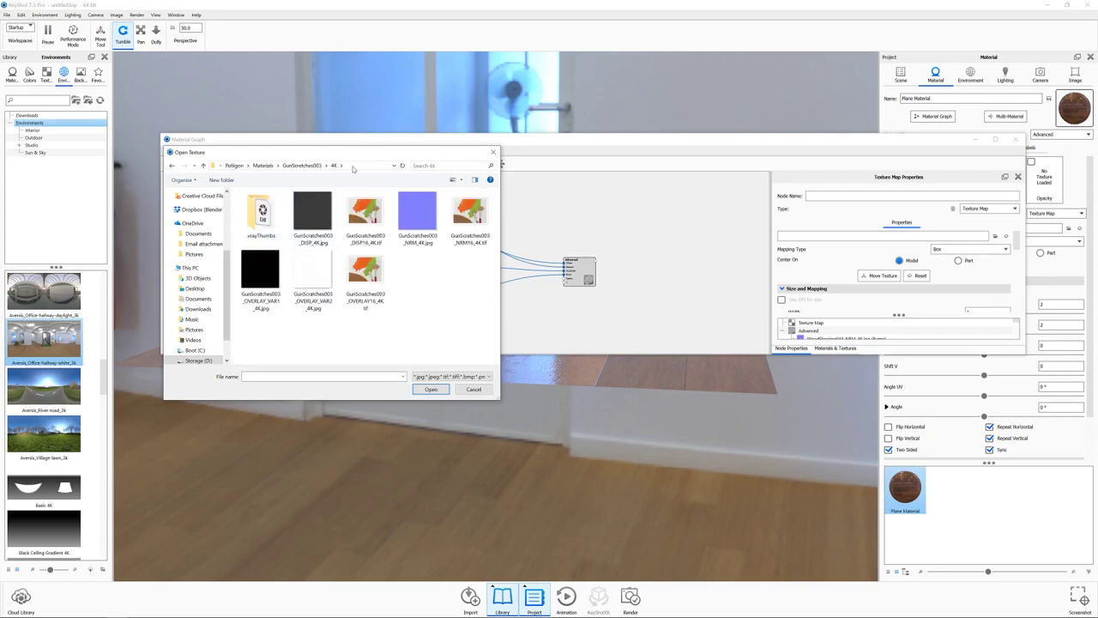
drag(367, 153, 626, 248)
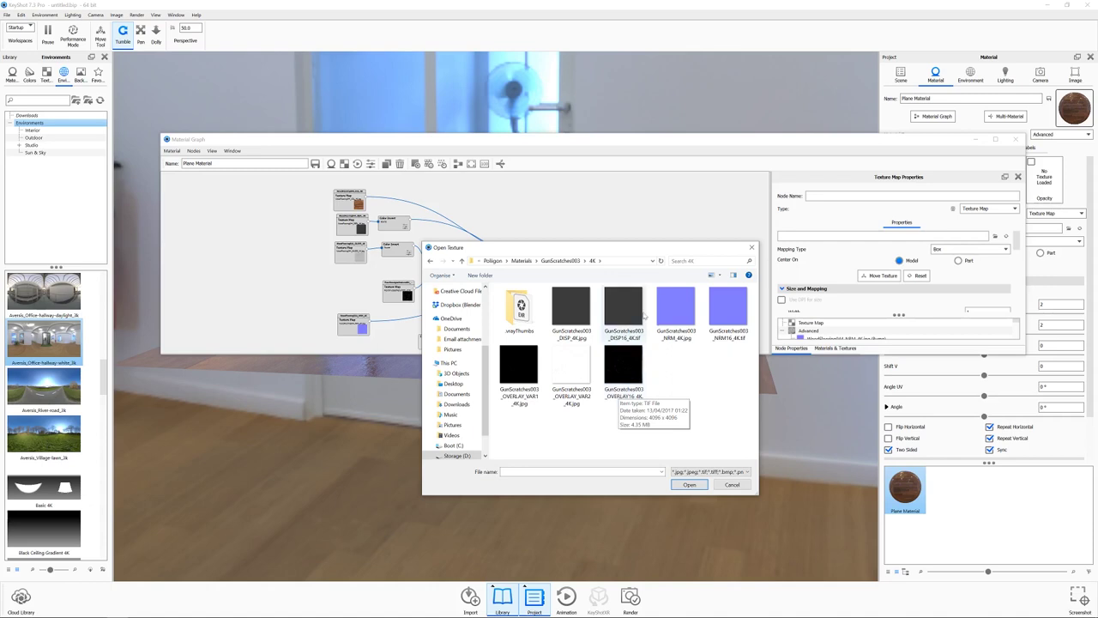
click(671, 310)
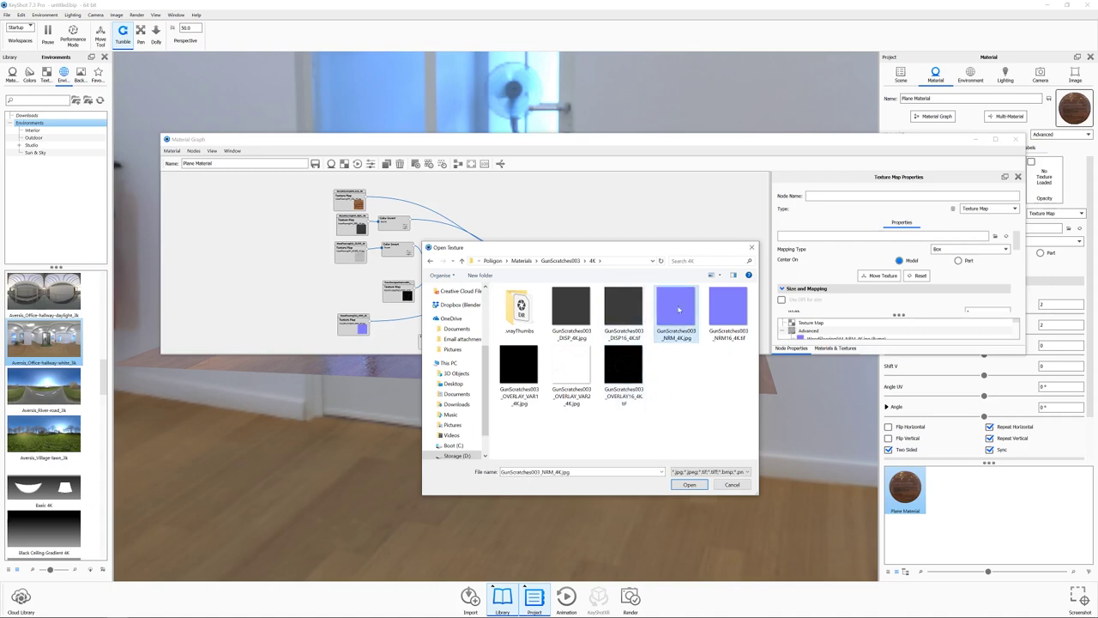
click(689, 485)
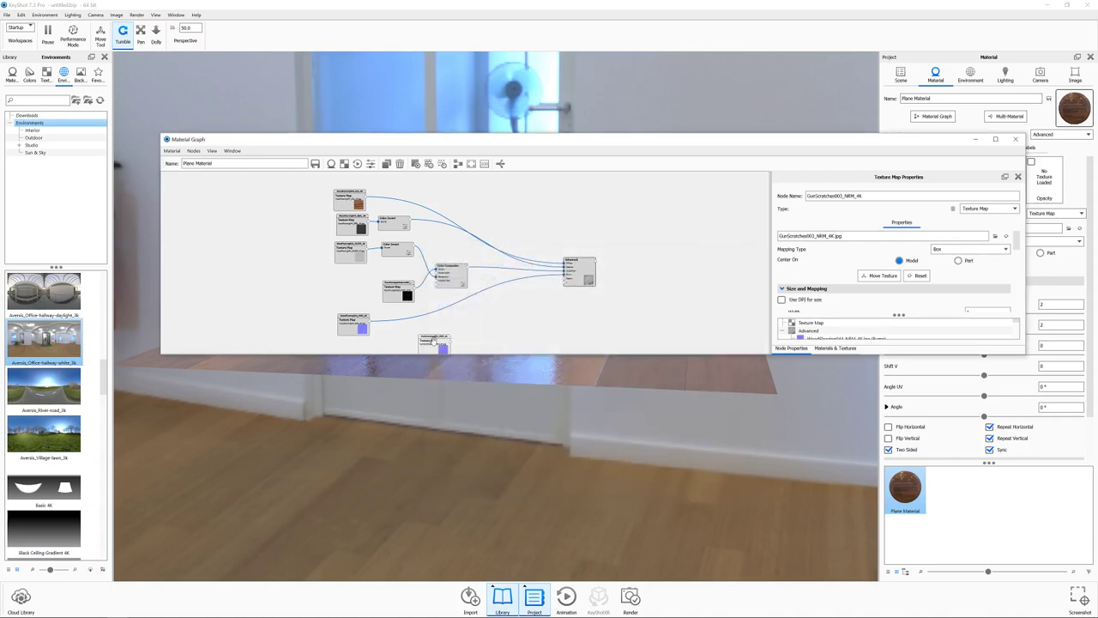
Make the scratch texture a normal map, place it below the wood normal node, and commit its bump height
scroll(872, 304, down, 5)
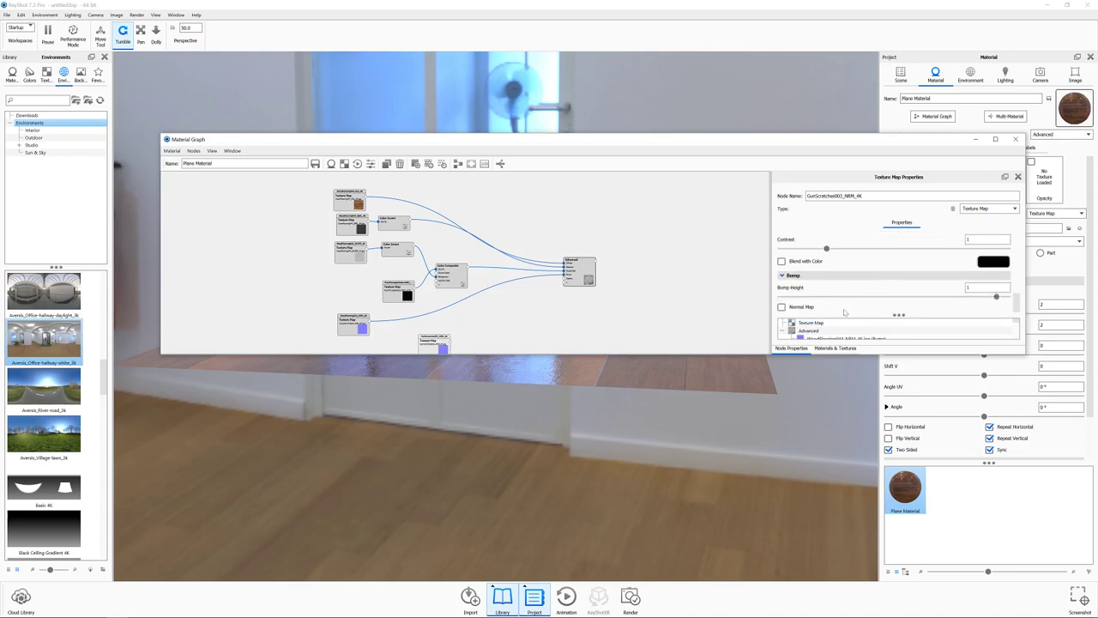
click(781, 307)
drag(547, 140, 672, 80)
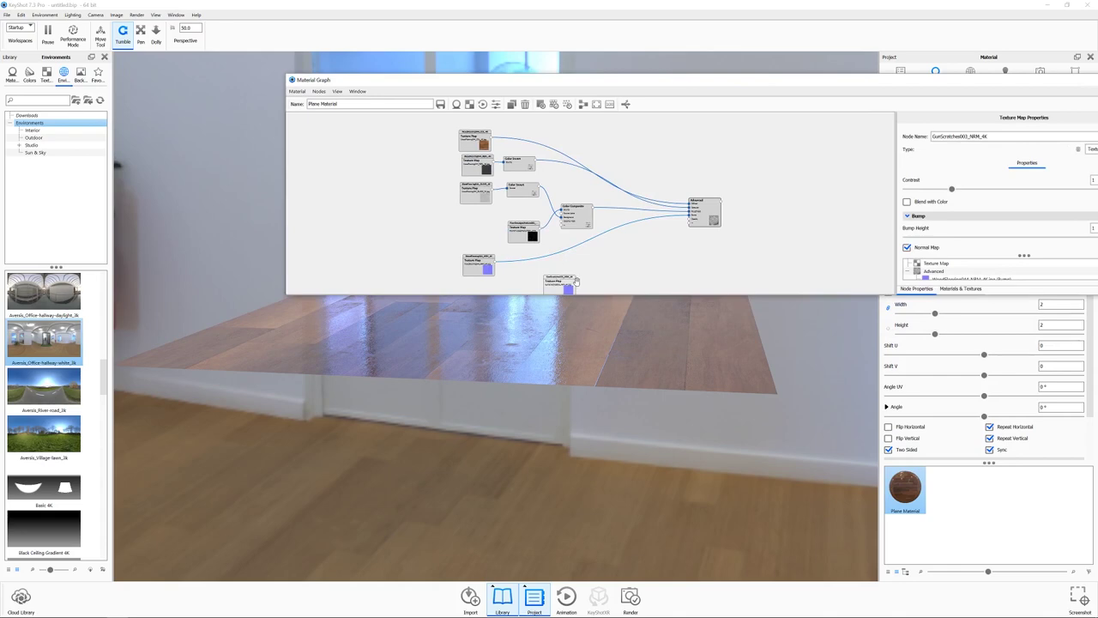
drag(577, 281, 691, 214)
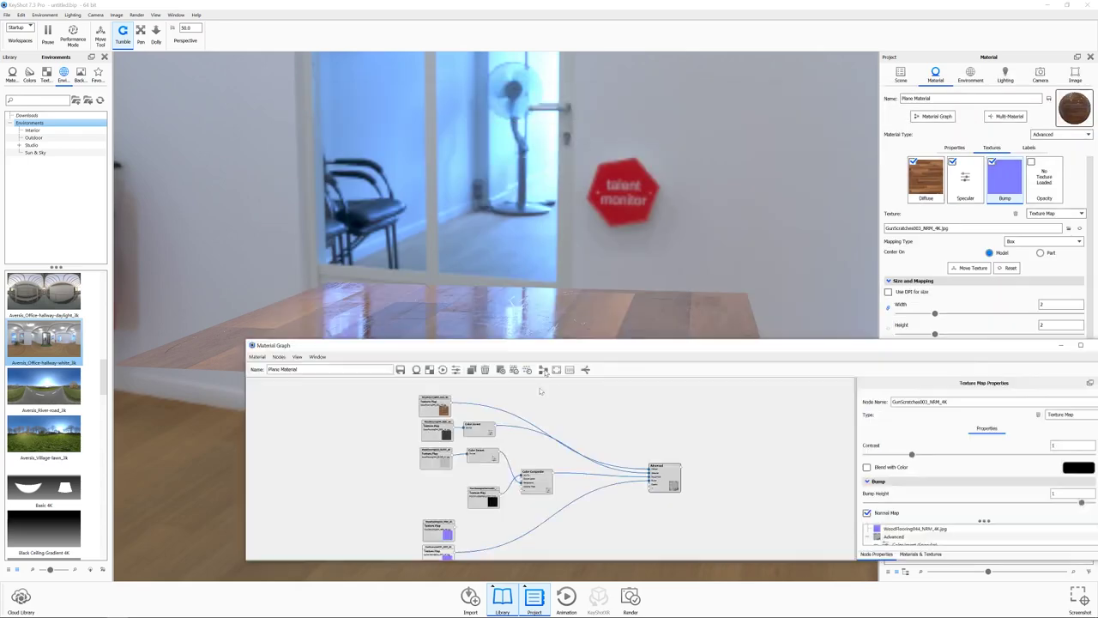
drag(551, 344, 460, 410)
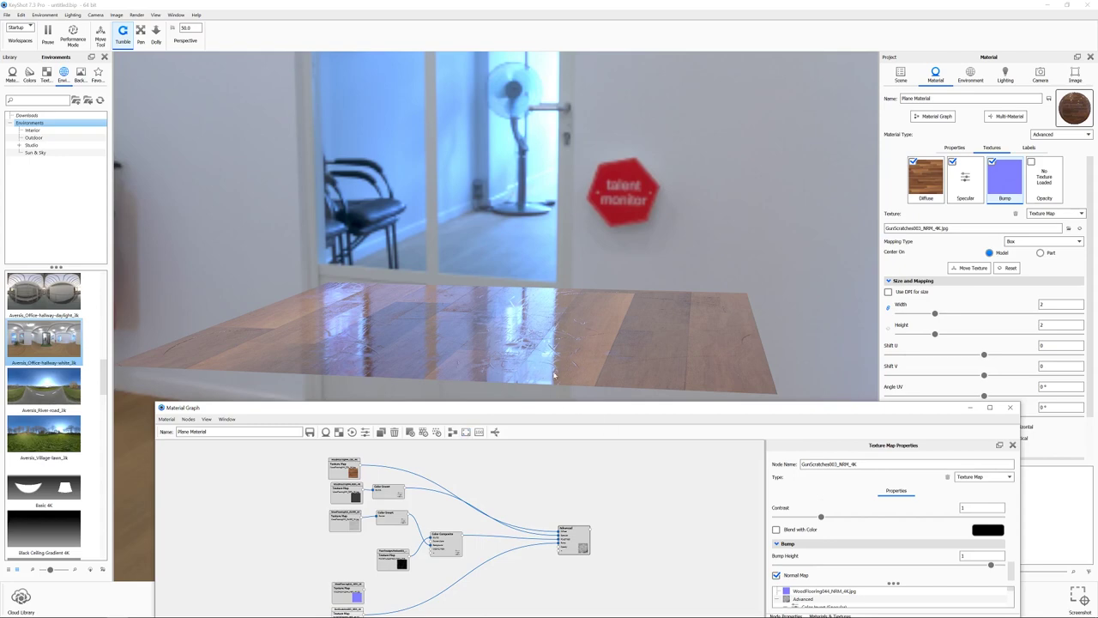
drag(617, 413, 551, 193)
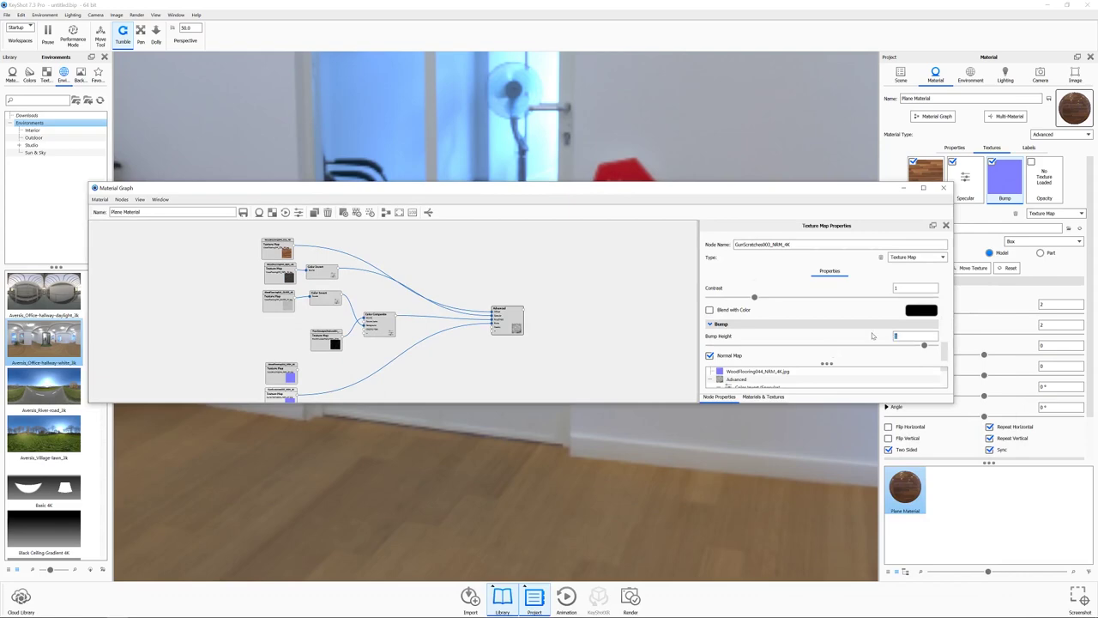
key(Return)
Set the scratch texture's mapping width and height to 0.7
drag(669, 192, 656, 439)
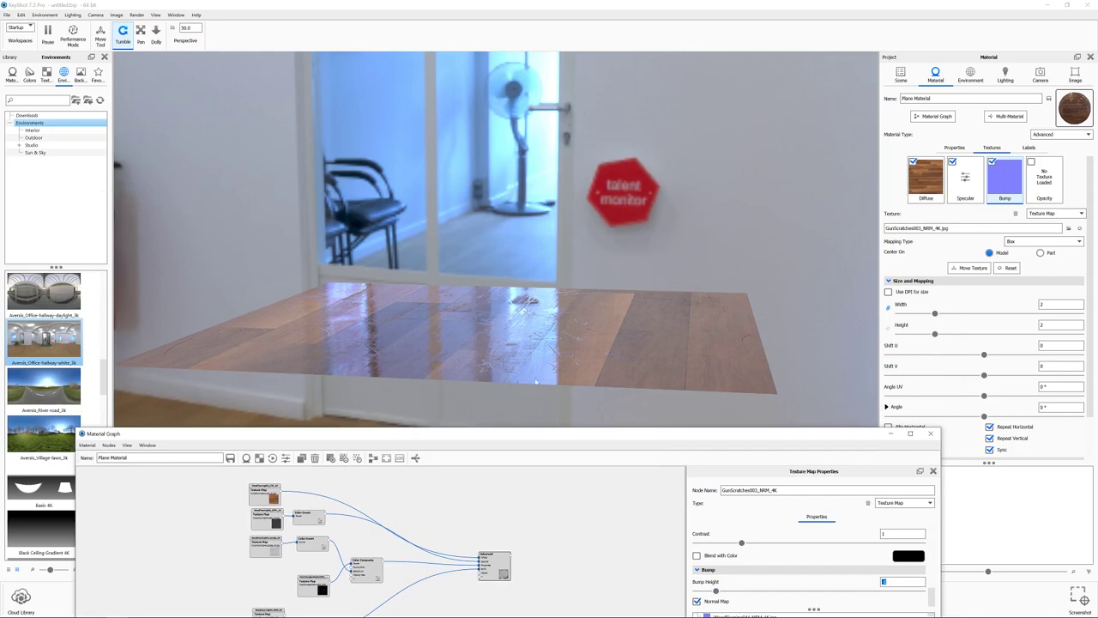
drag(650, 444, 657, 235)
scroll(806, 348, down, 3)
scroll(807, 348, down, 2)
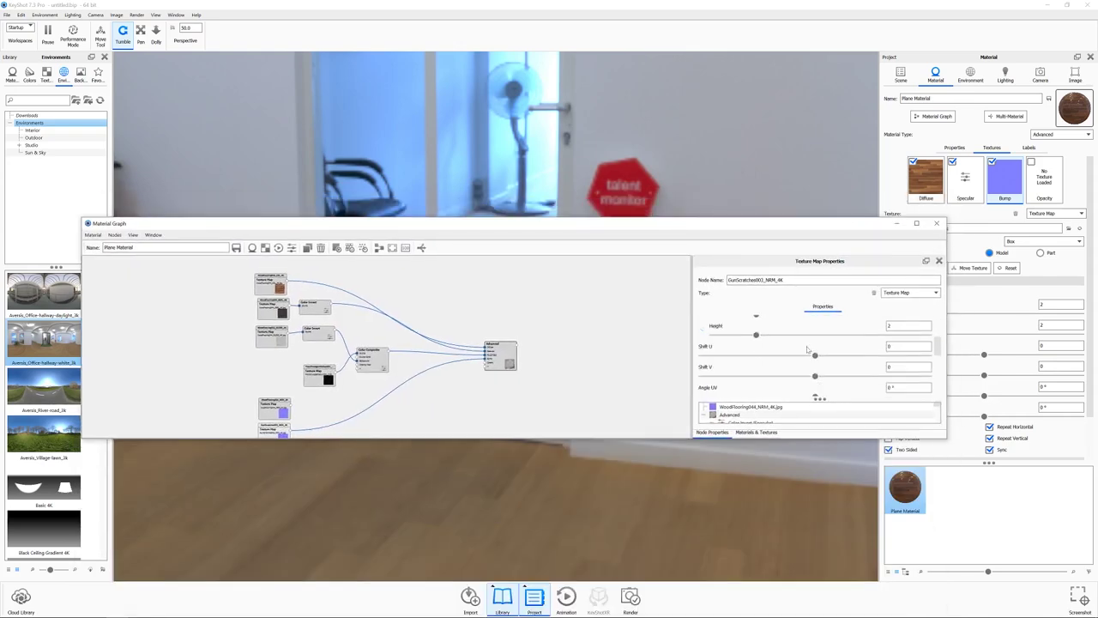
scroll(806, 348, up, 2)
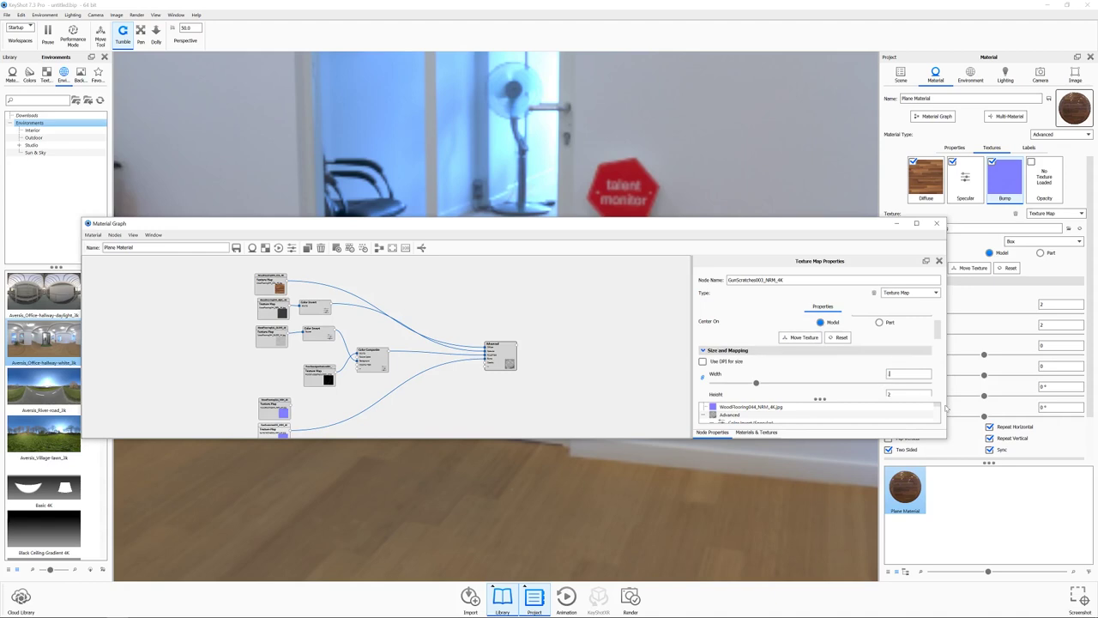
text(0.7)
key(Tab)
text(1)
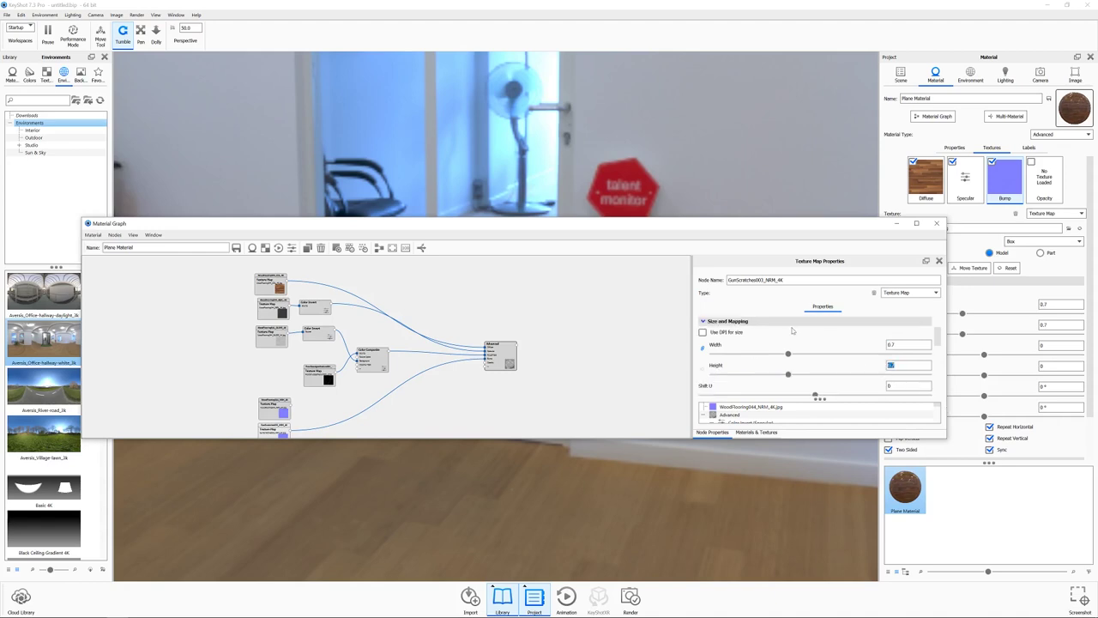
drag(650, 230, 640, 471)
double_click(640, 471)
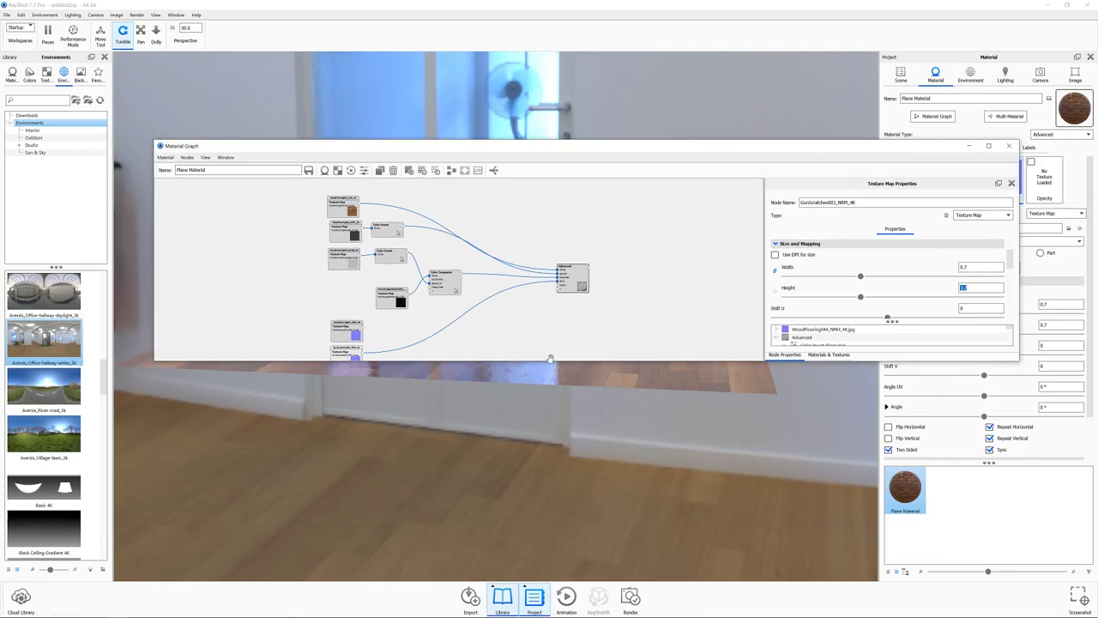
Add a Bump Add utility node to the material graph
drag(550, 362, 556, 544)
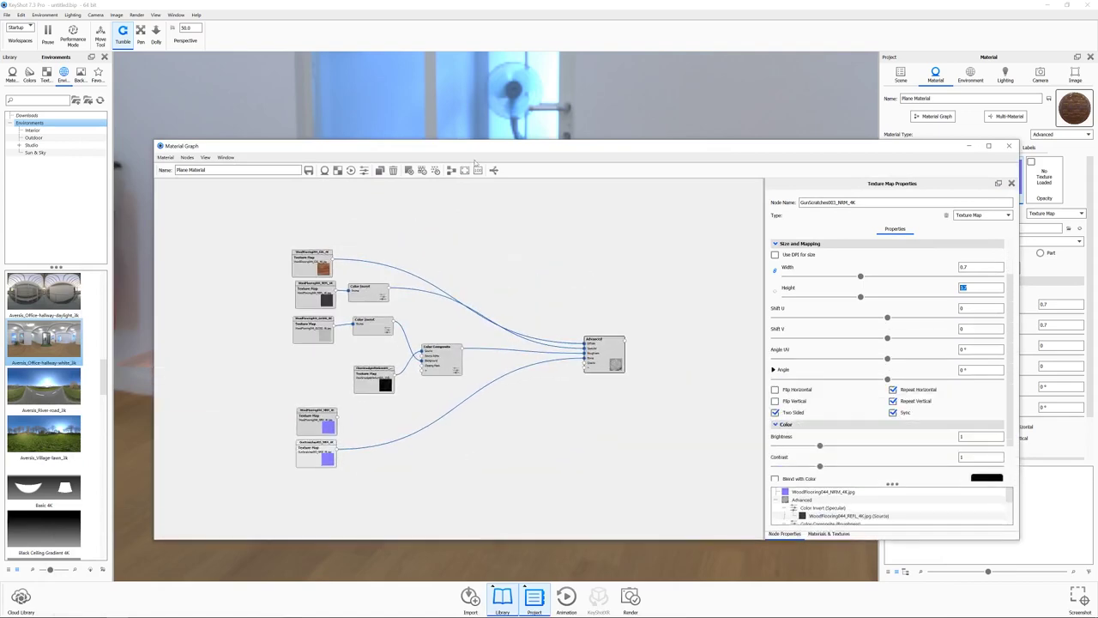
drag(486, 153, 564, 104)
right_click(500, 371)
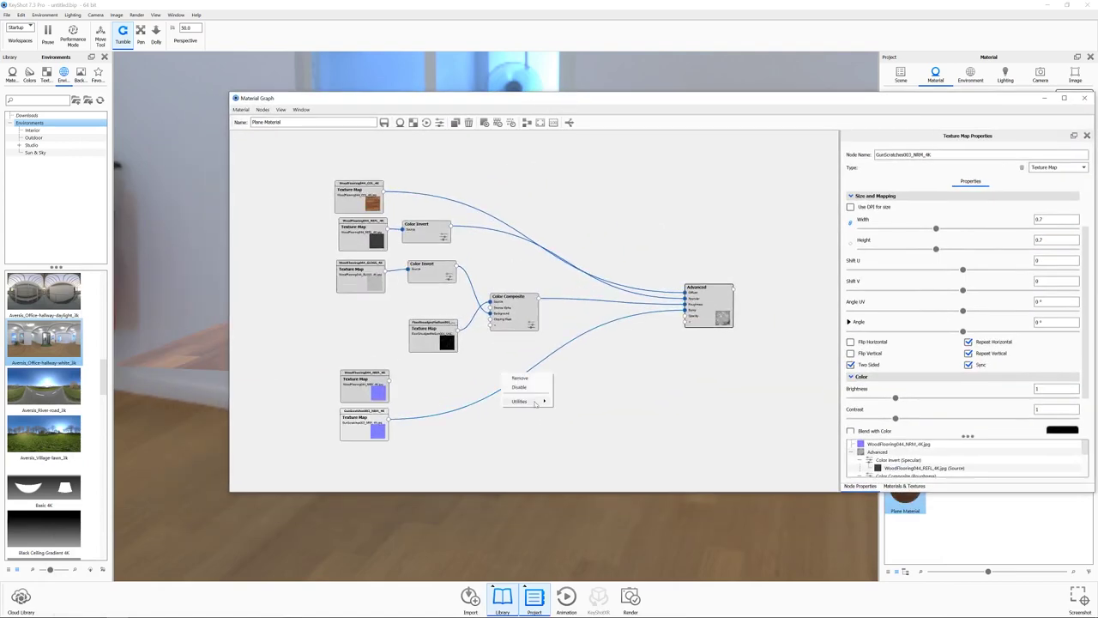
mouse_move(534, 402)
click(591, 409)
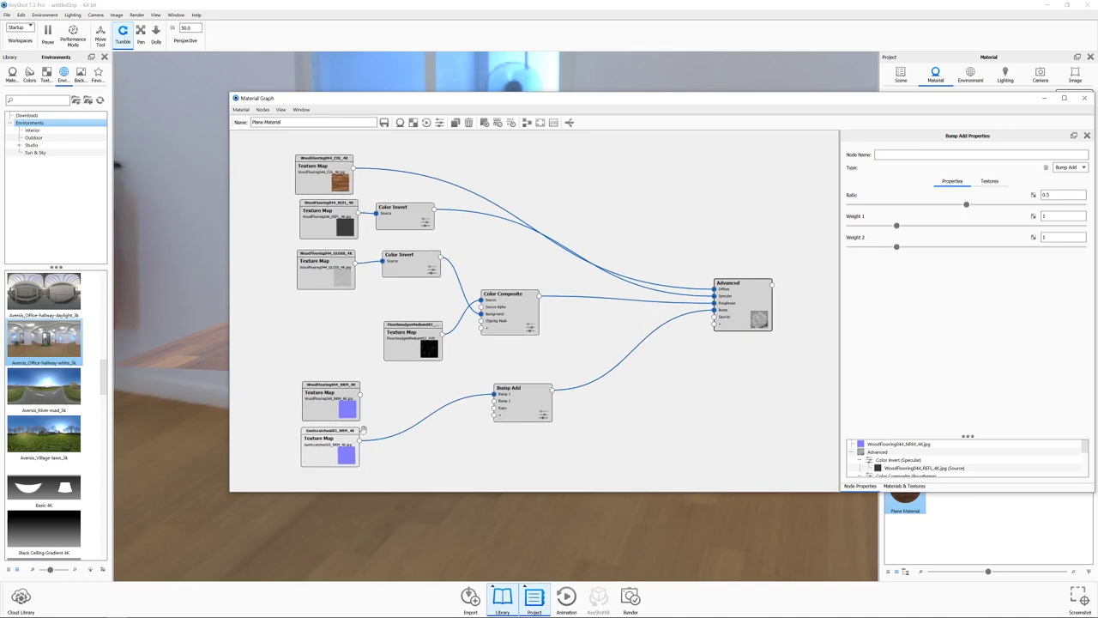
Wire the scratches map into Bump 2 and the wood normal map into Bump 1
drag(495, 394, 494, 401)
drag(361, 394, 495, 393)
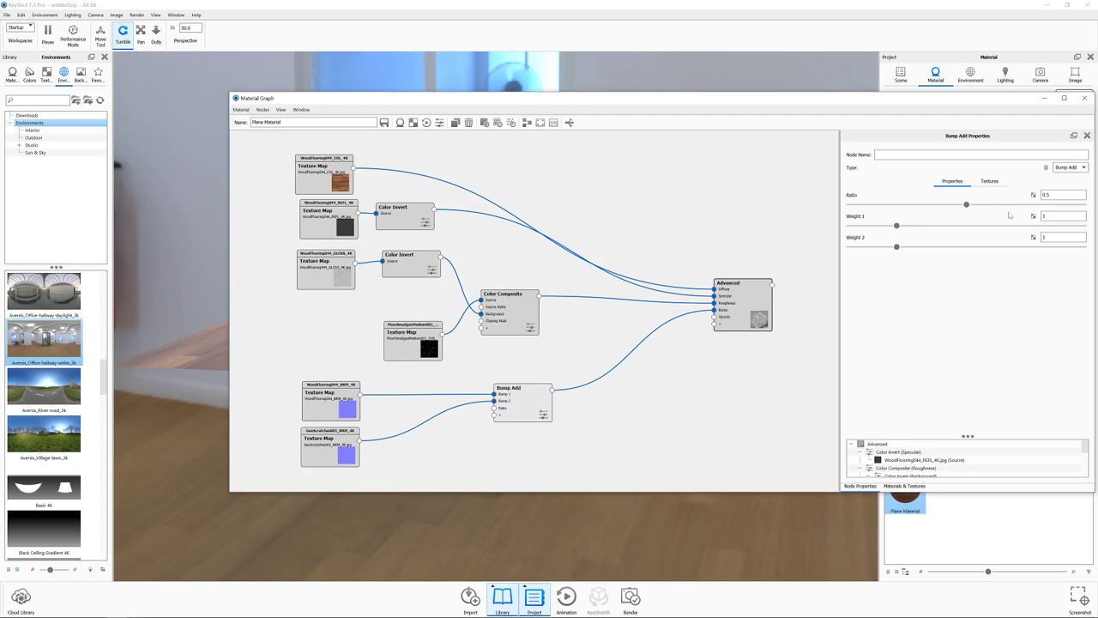
drag(777, 101, 691, 387)
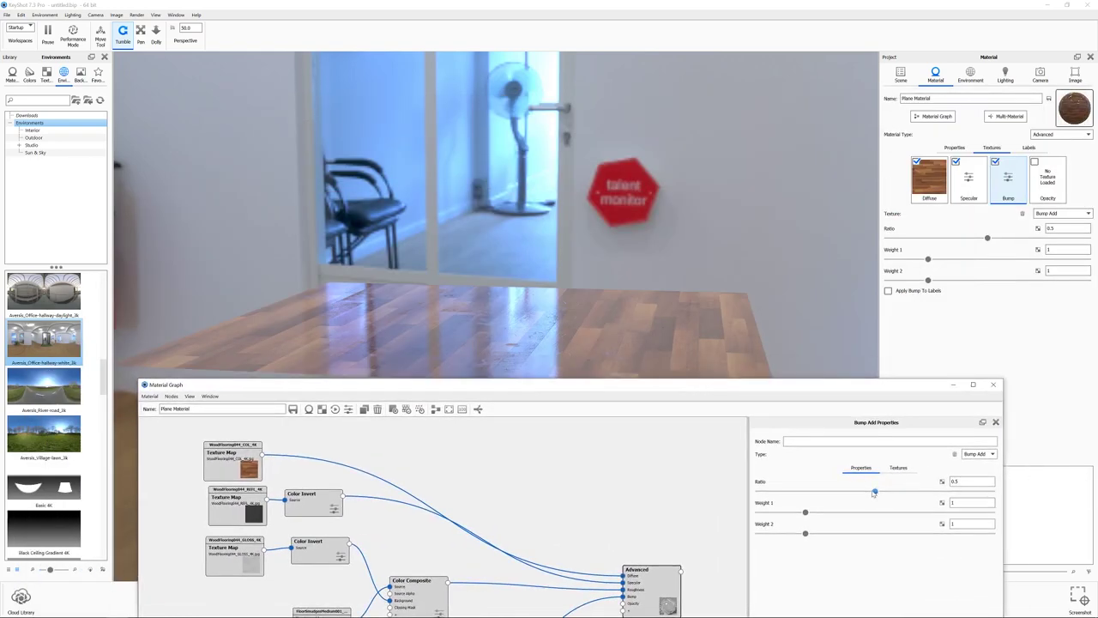
Compare the Bump Add Ratio at 0 and 1, then settle it at 0.367
drag(874, 492, 629, 505)
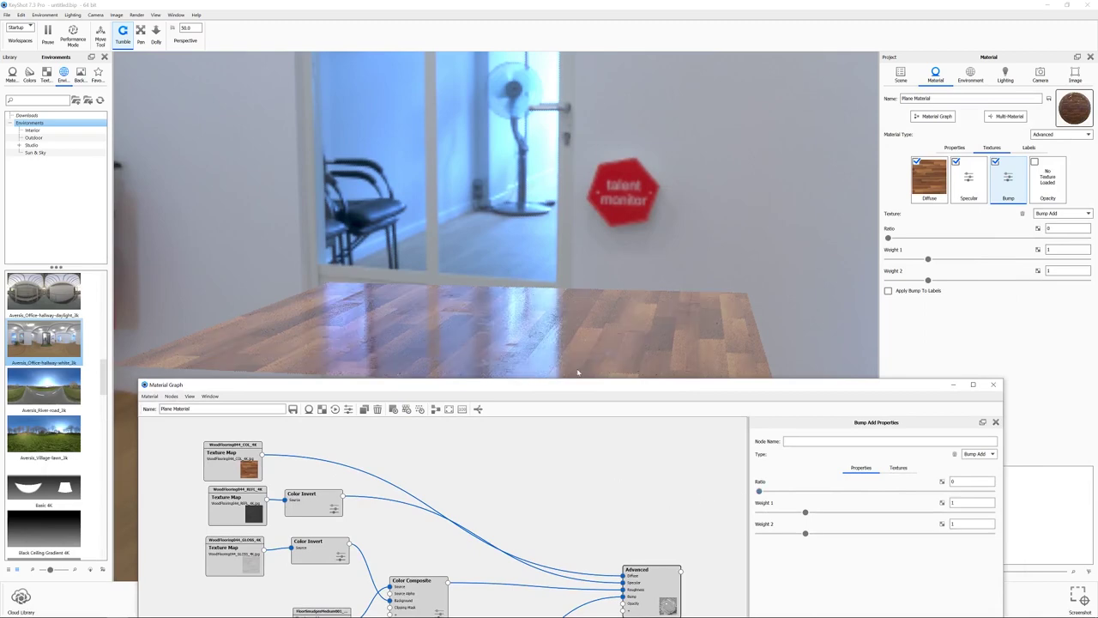
drag(760, 491, 993, 491)
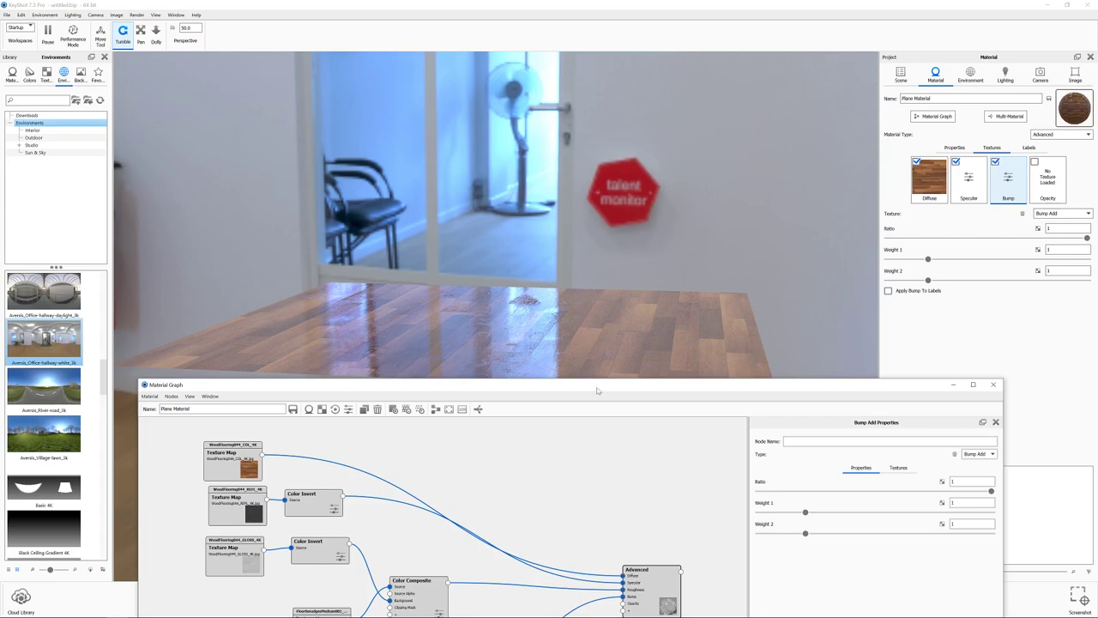
drag(598, 390, 555, 470)
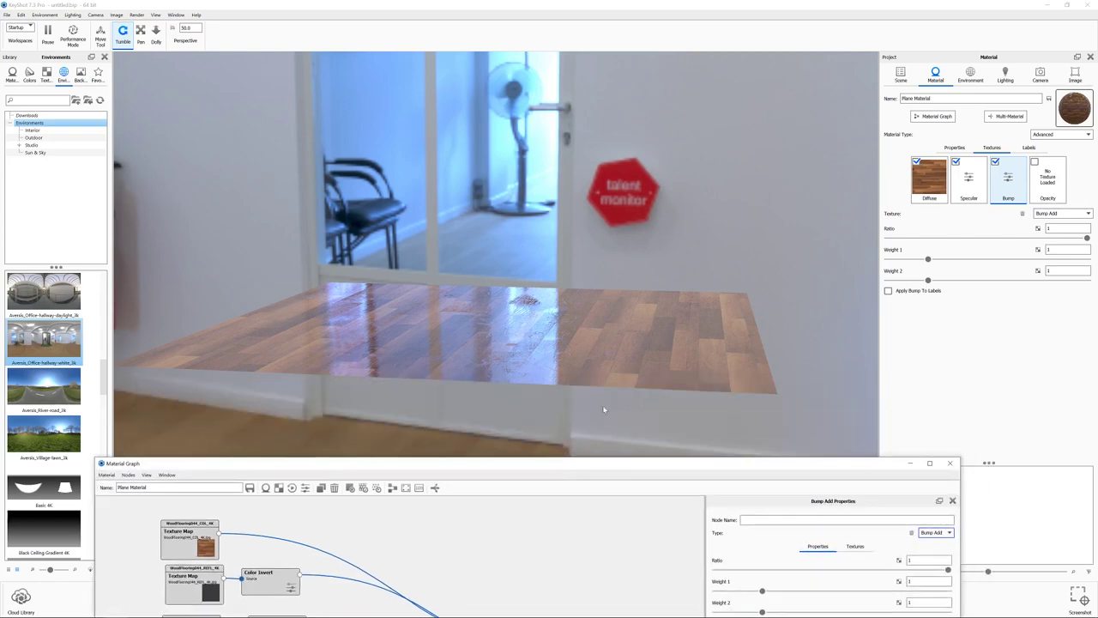
drag(944, 570, 664, 588)
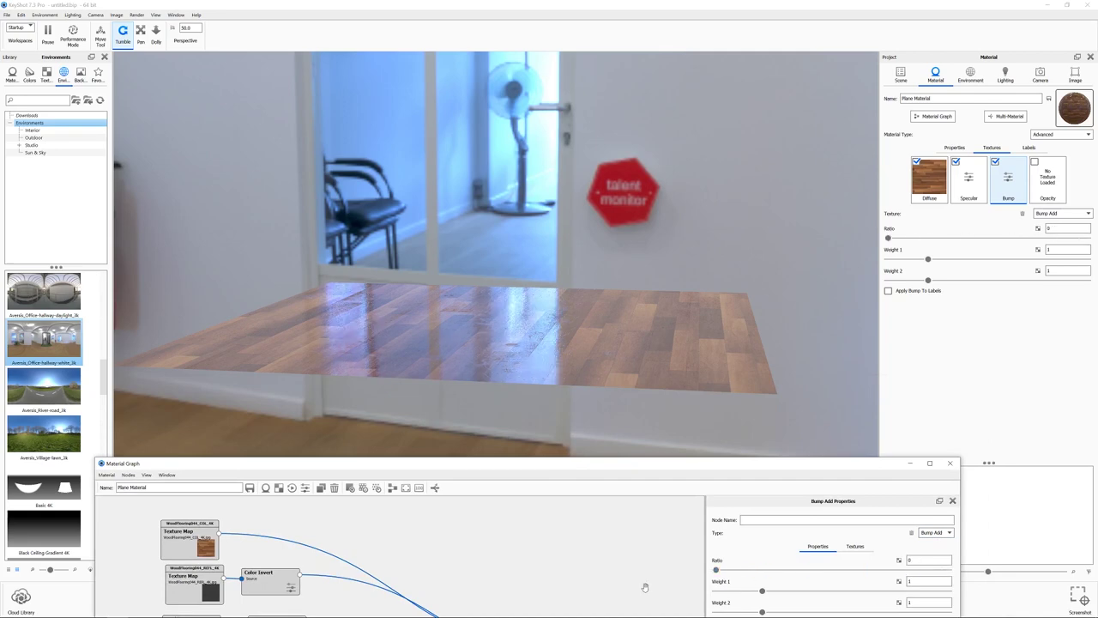
drag(716, 570, 799, 572)
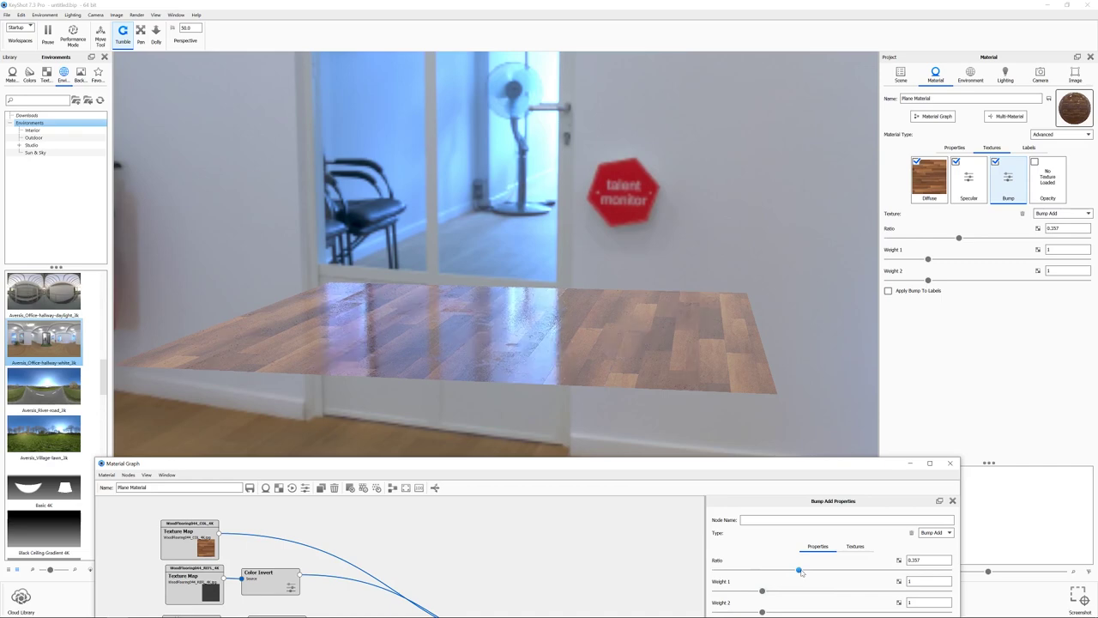
mouse_move(802, 573)
mouse_down()
mouse_move(846, 576)
mouse_move(801, 573)
mouse_up()
drag(802, 571, 813, 571)
drag(813, 572, 803, 571)
drag(802, 571, 801, 571)
drag(530, 468, 846, 171)
Set the WoodFlooring044_GLOSS_4K texture's Brightness to 2.3
click(518, 338)
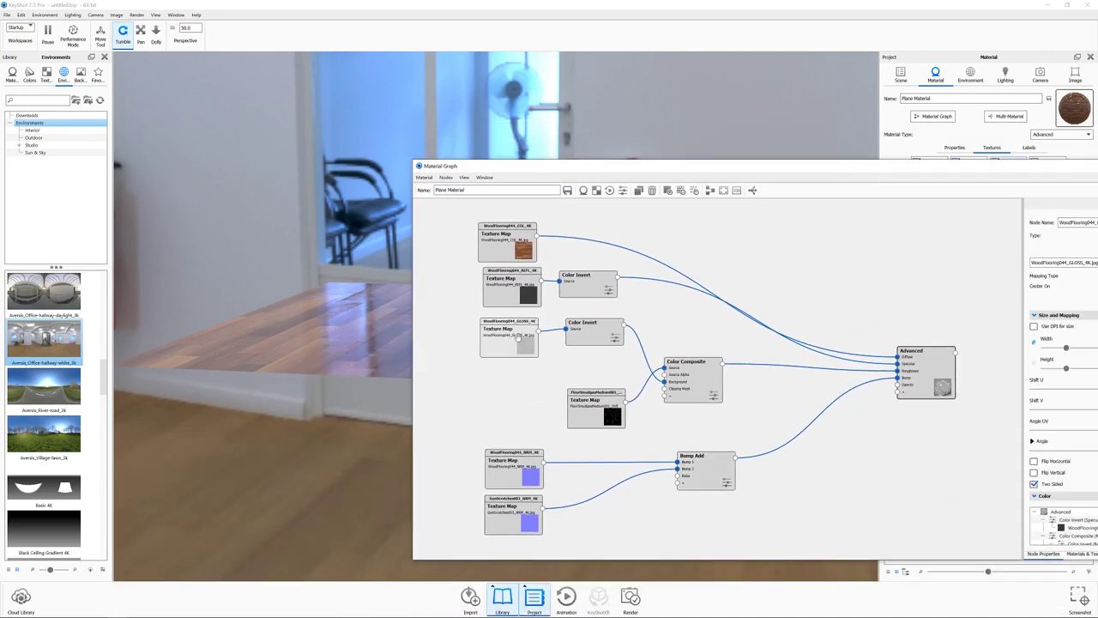
drag(660, 172, 307, 243)
scroll(709, 430, down, 2)
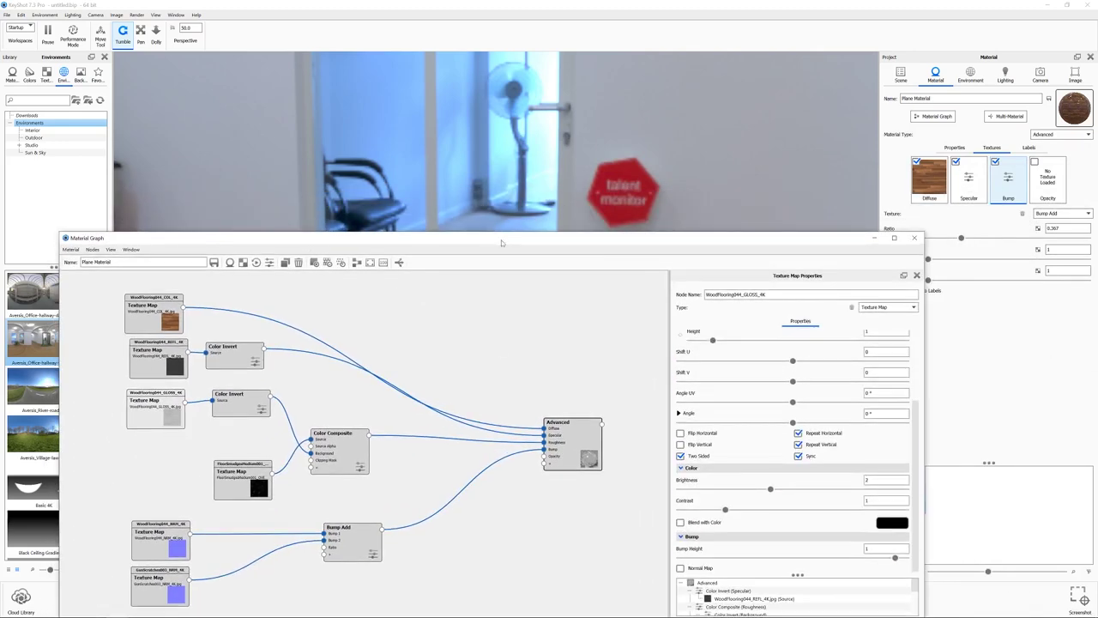
drag(494, 232, 502, 363)
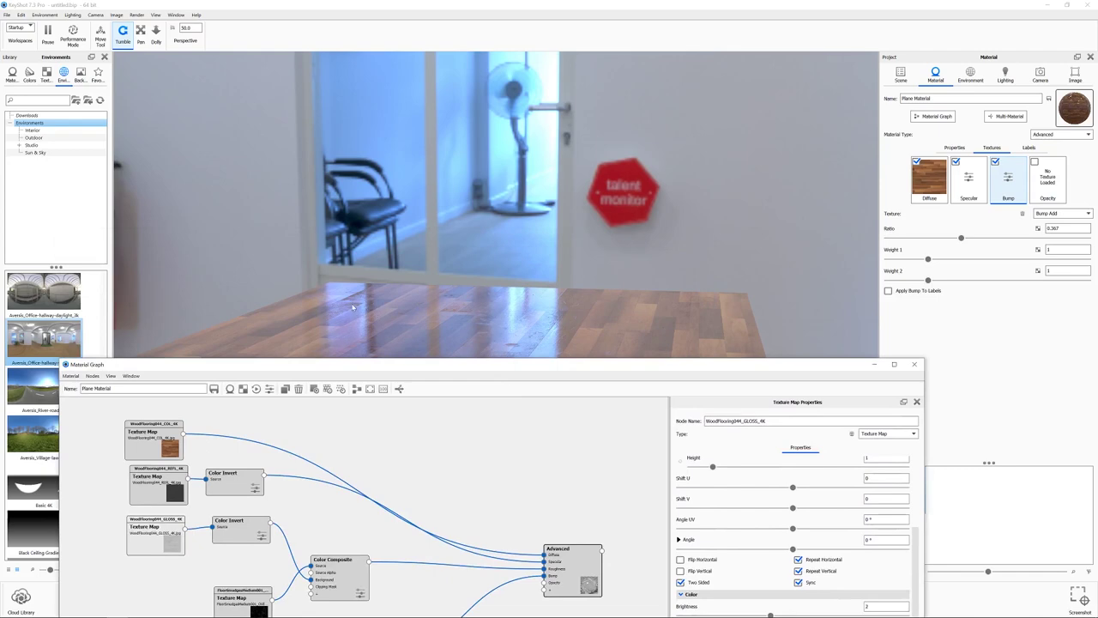
drag(503, 373, 567, 248)
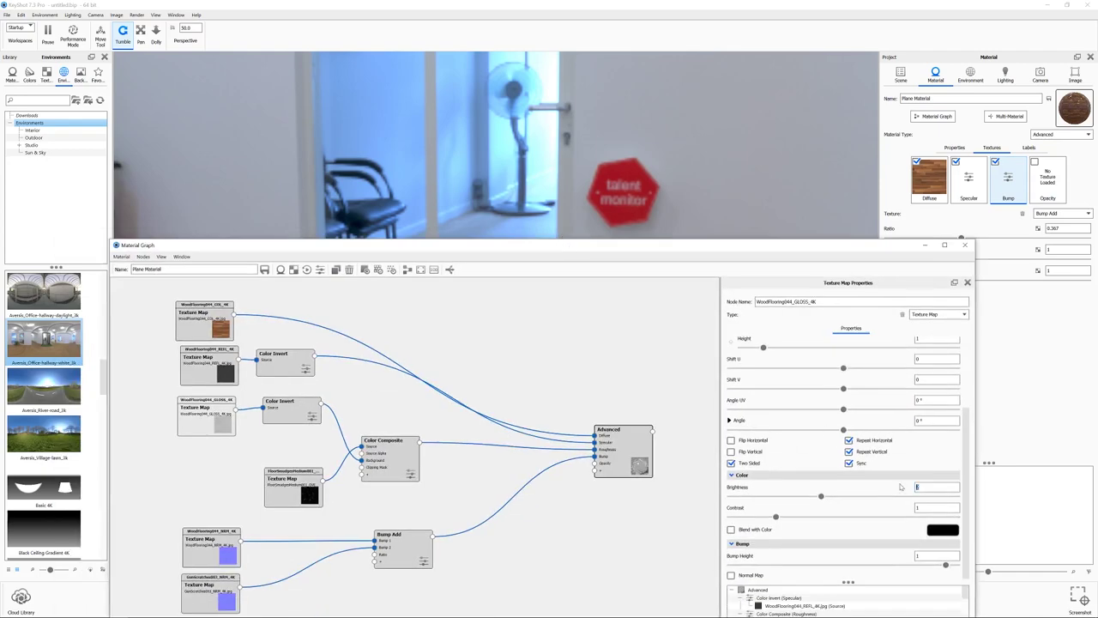
key(Return)
Zoom the viewport in and out to inspect the floor's reflections
drag(570, 250, 554, 531)
scroll(562, 405, up, 5)
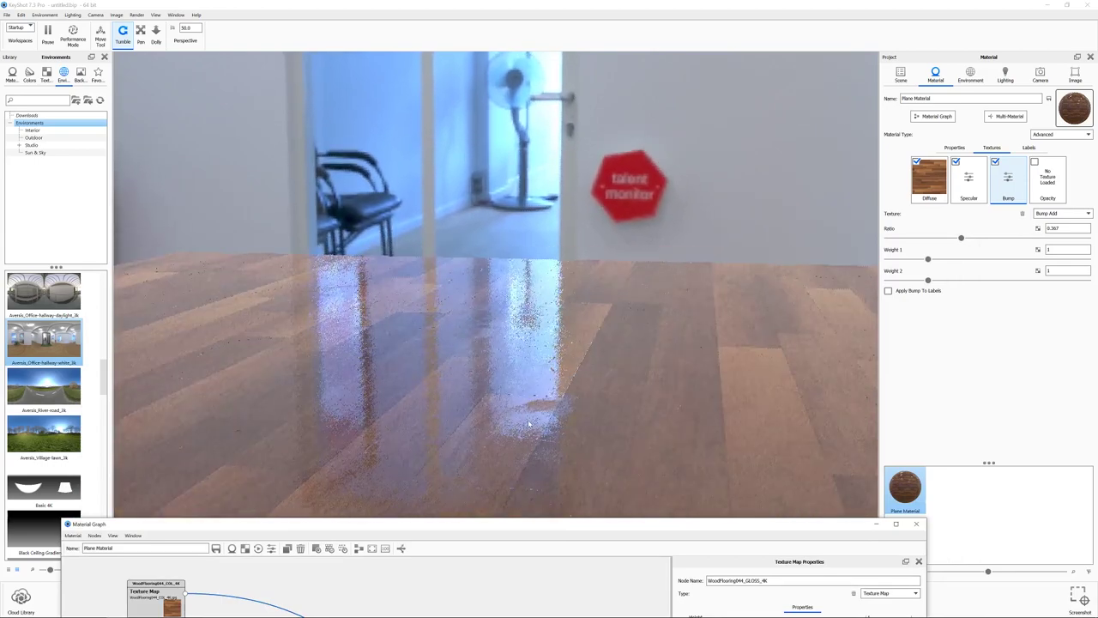
scroll(528, 420, down, 5)
scroll(561, 457, up, 2)
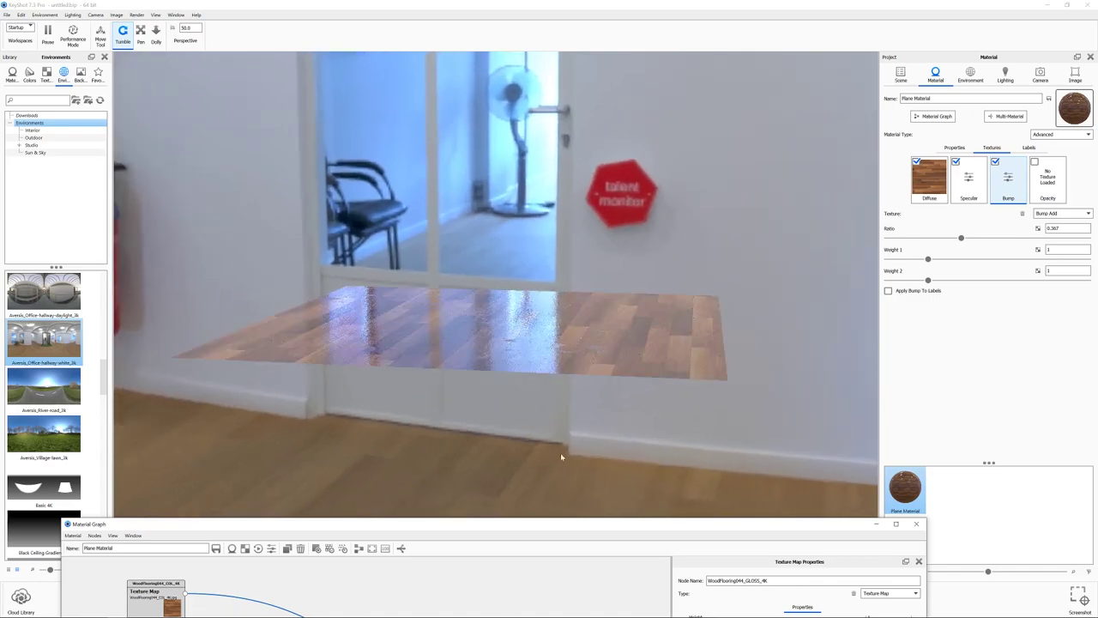
drag(563, 526, 636, 155)
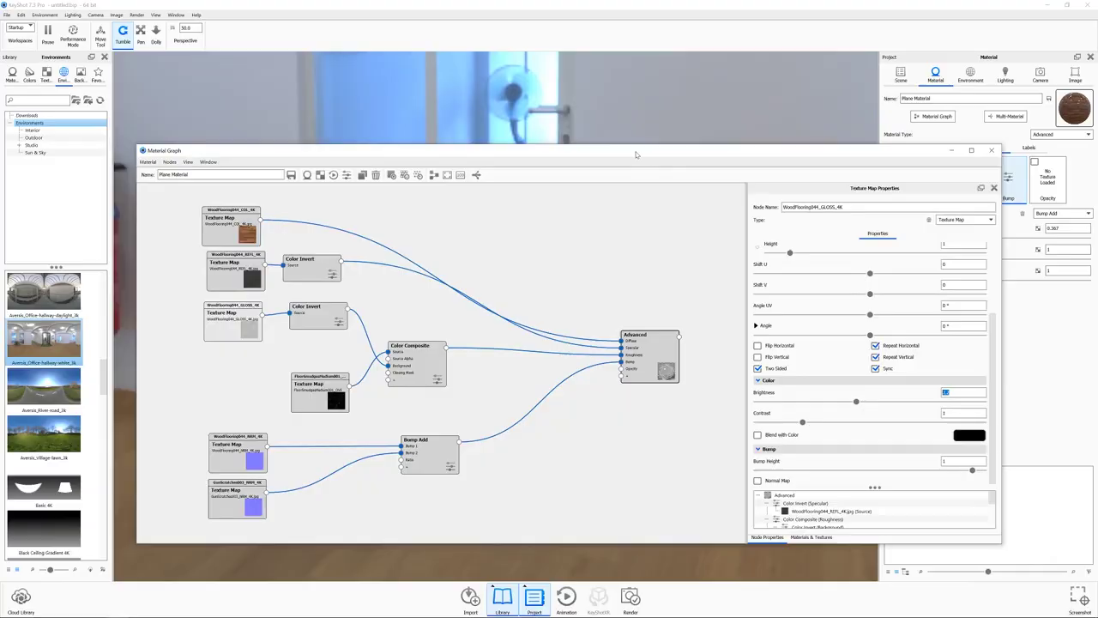